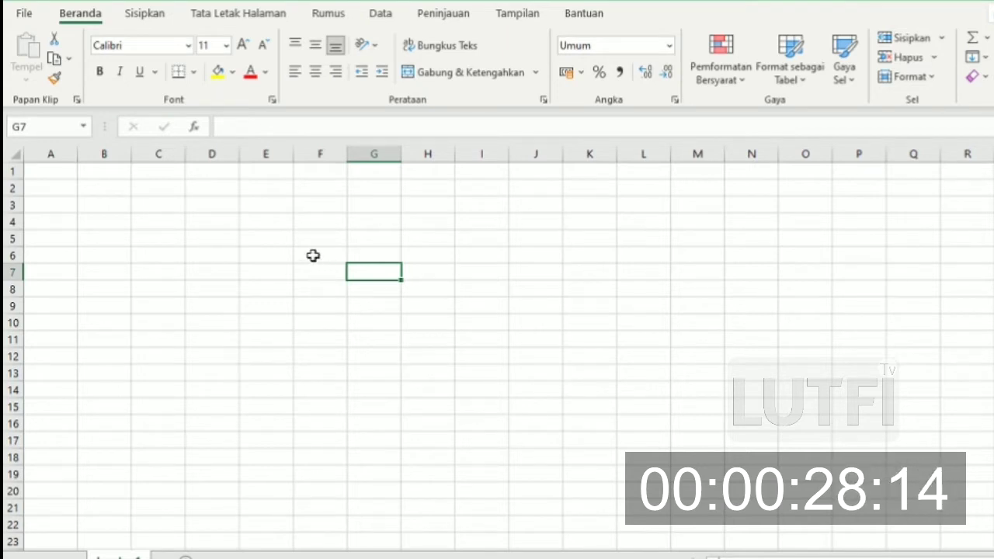
Type the headers No., X, Y, POINT and X,Y across cells D5:H5
click(204, 236)
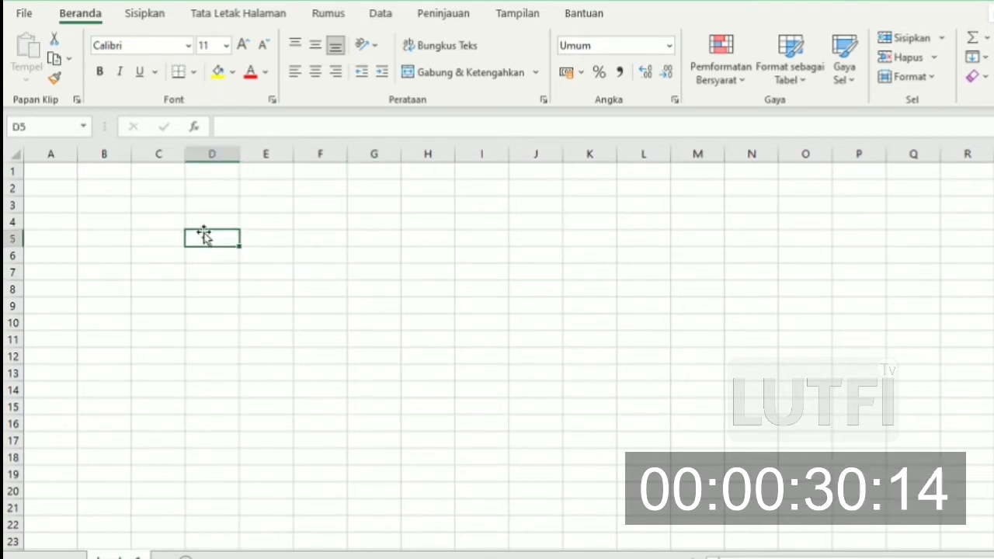
text(NO)
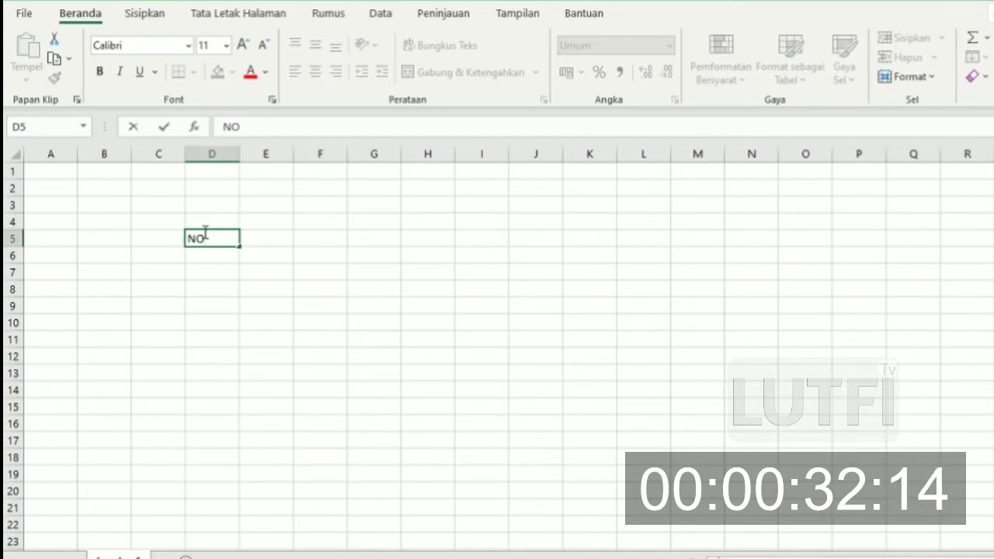
text(.)
key(Return)
key(Right)
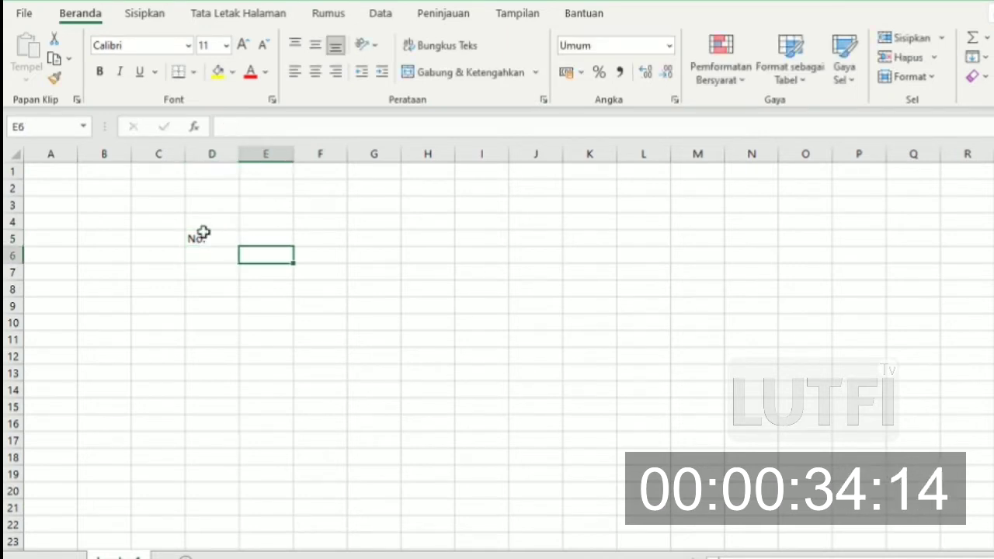
key(Up)
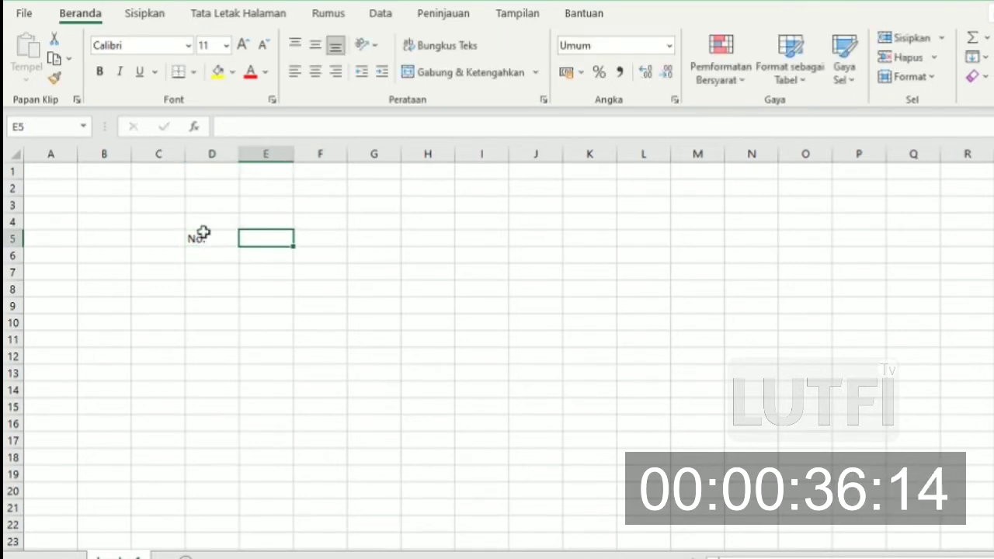
text(x)
key(Right)
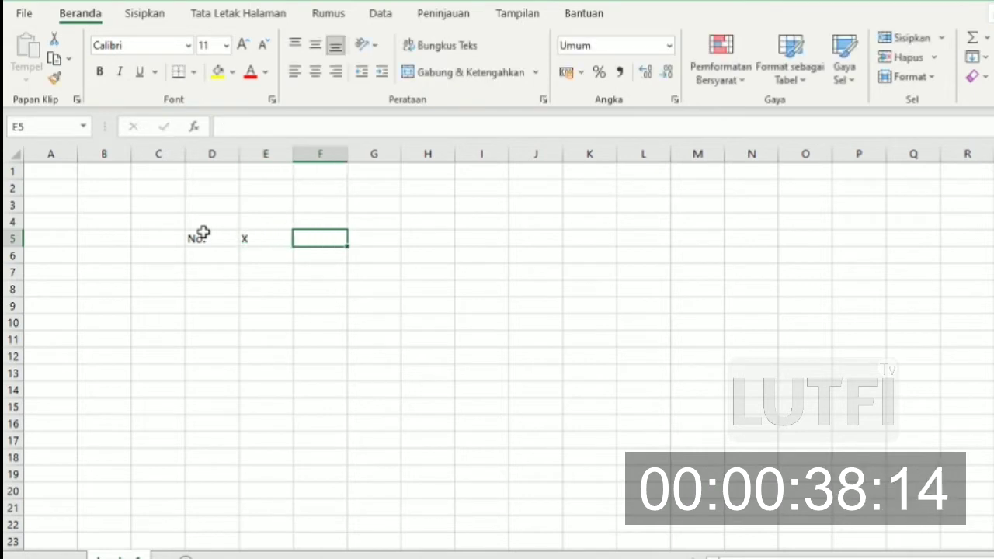
text(Y)
key(Right)
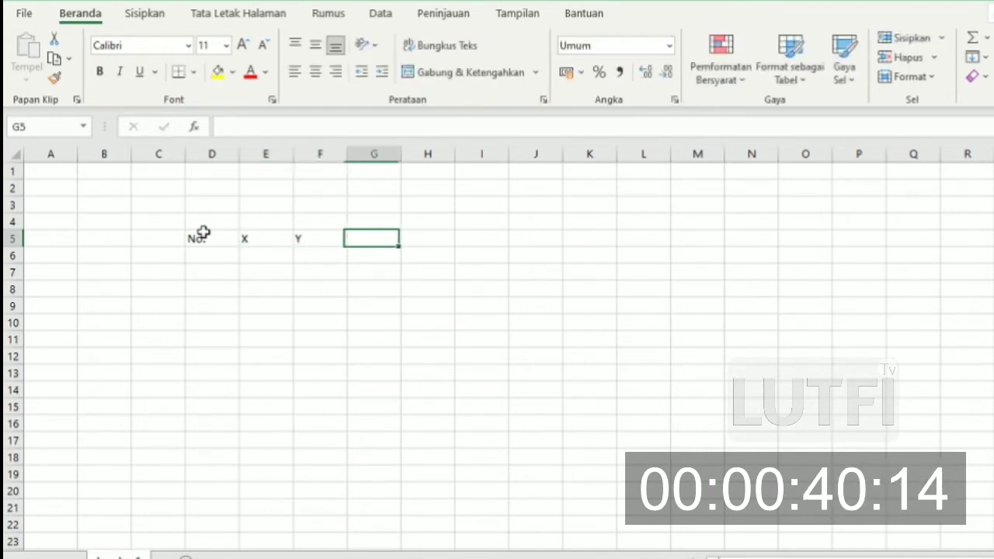
text(PO)
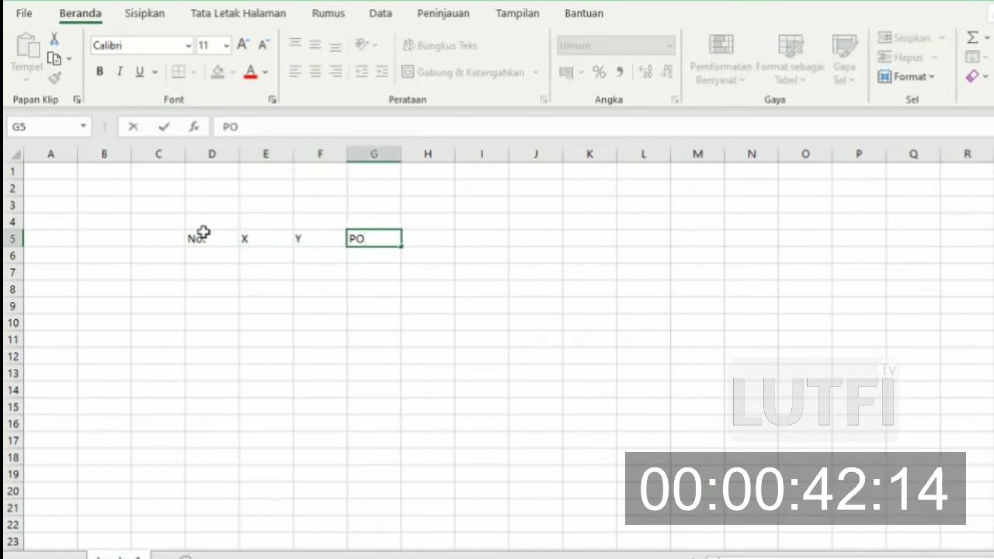
text(INT)
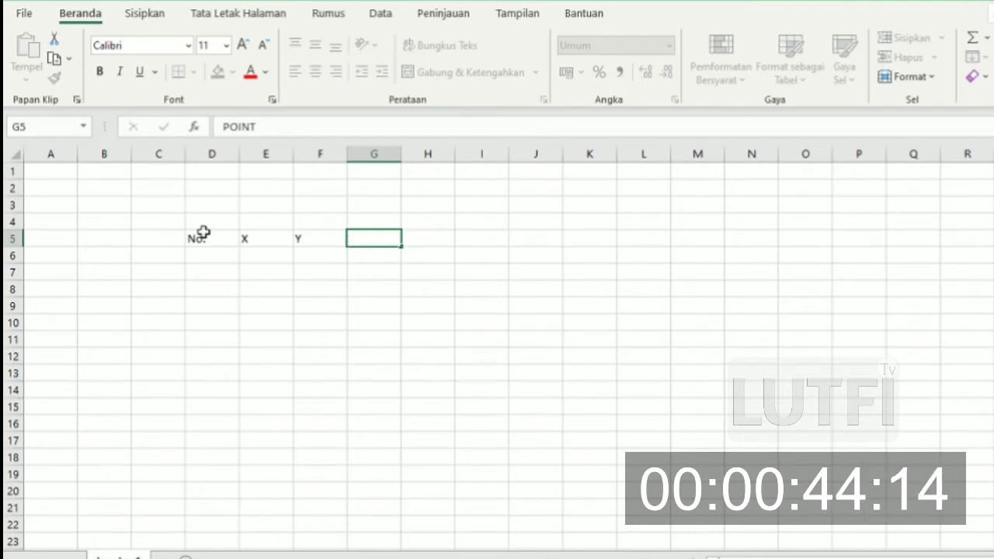
key(Right)
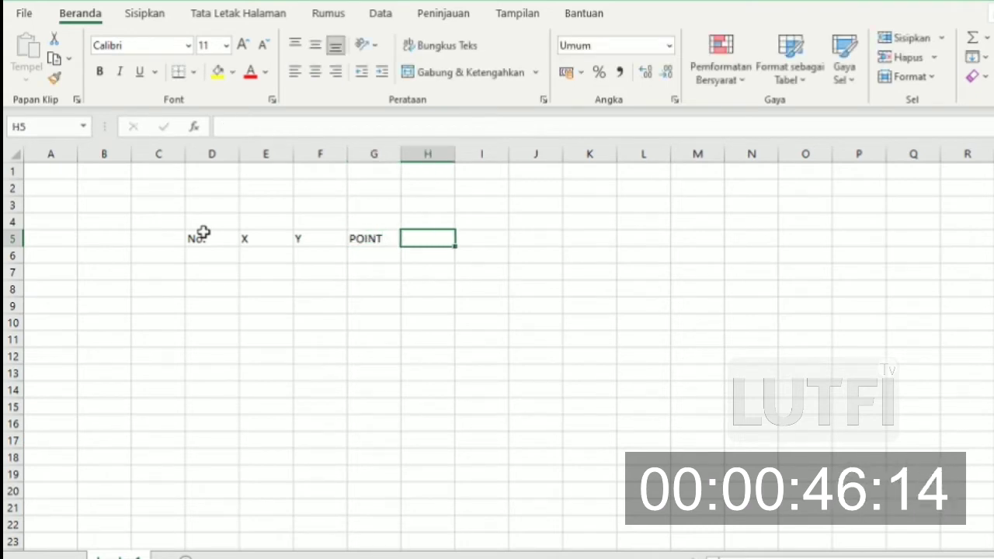
text(X,Y)
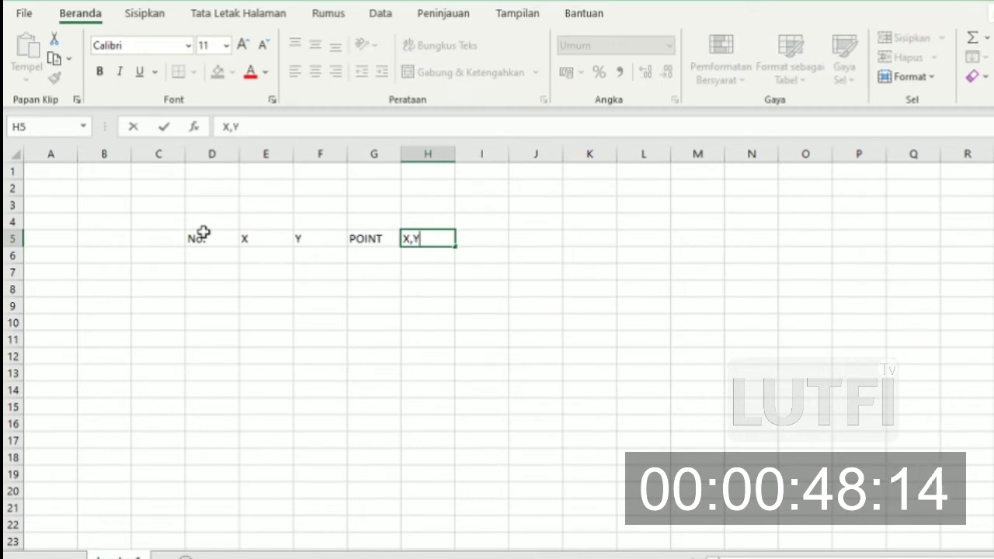
key(Return)
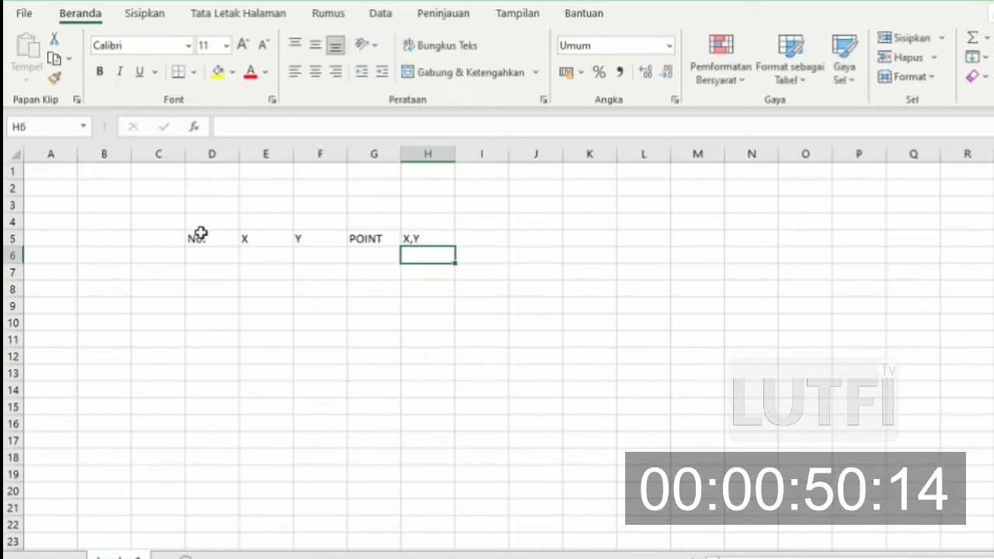
Enter PO in G6 under the POINT header, discarding the autocompleted text
click(261, 255)
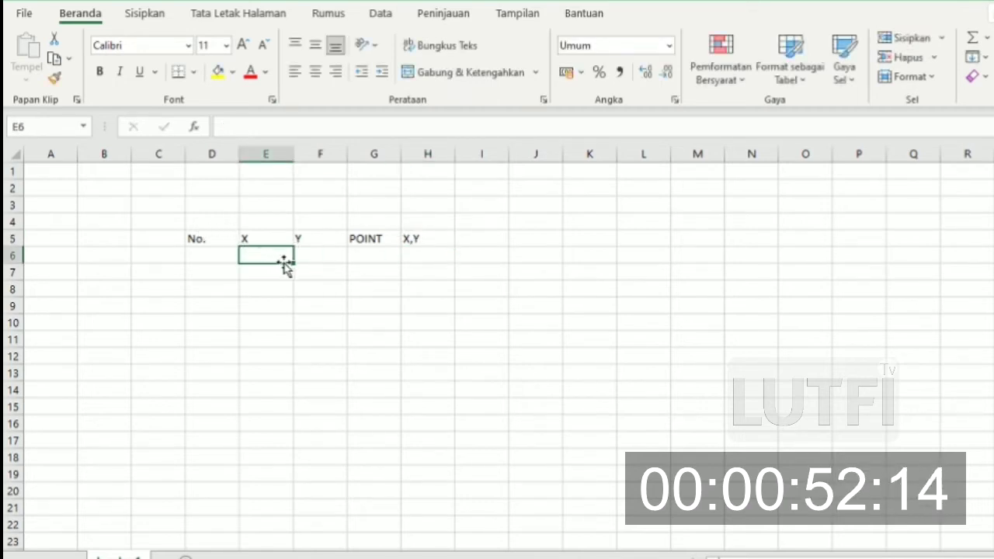
click(365, 257)
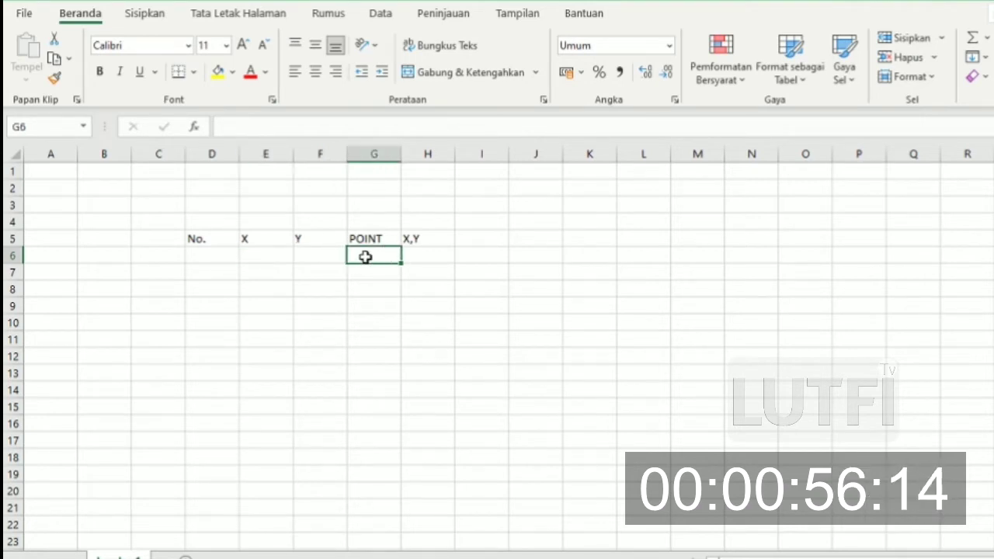
text(PO)
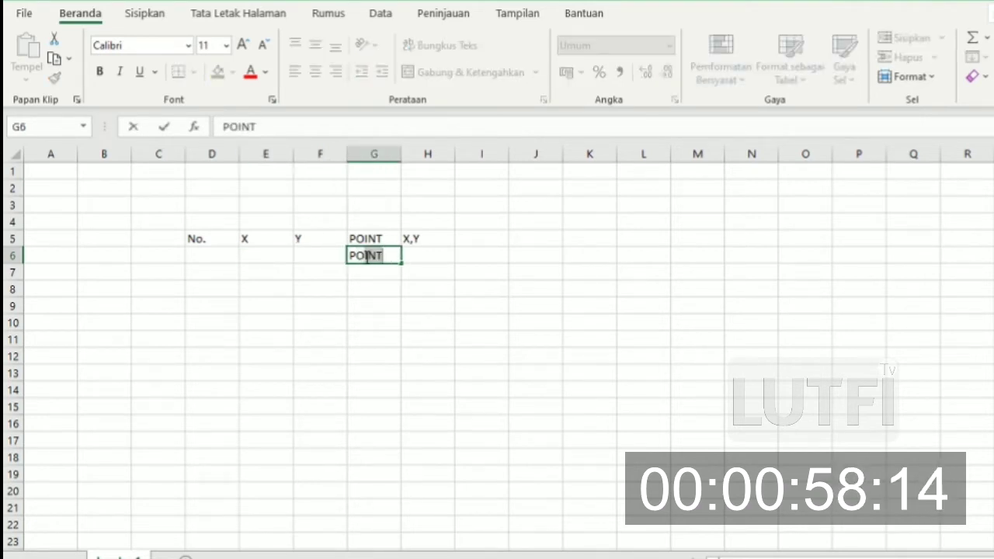
key(Delete)
key(Return)
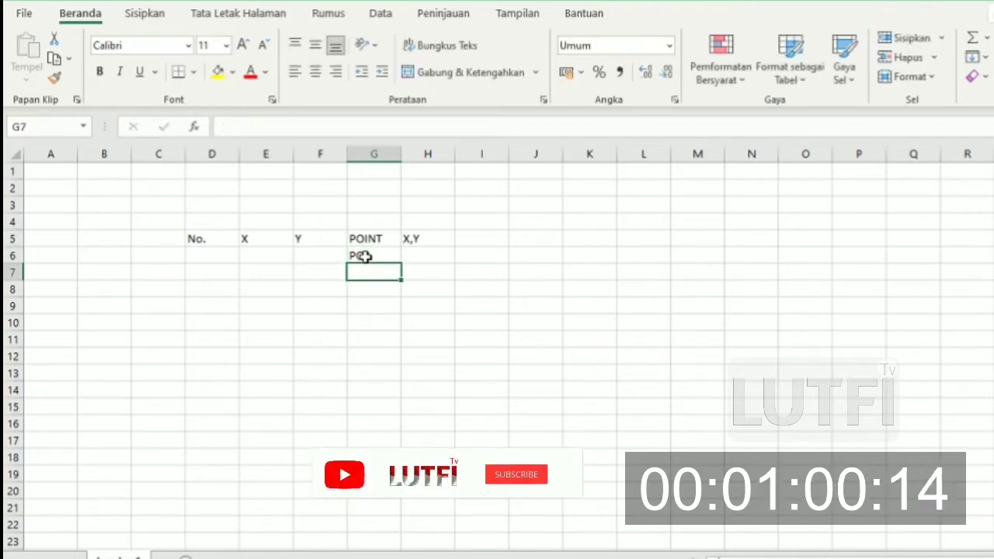
click(444, 255)
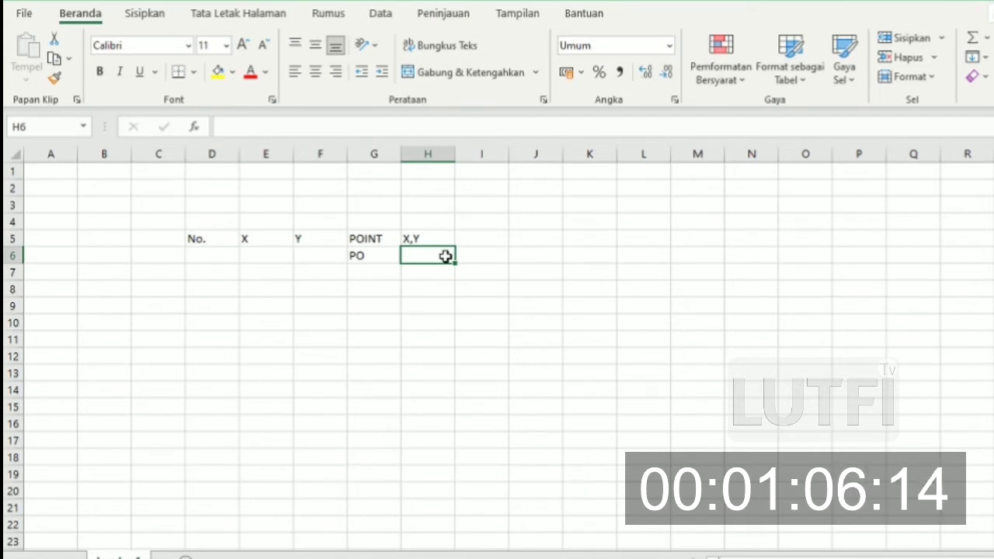
Build the H6 formula =CONCATENATE(E6;",";F6) to join X and Y with a comma
text(=)
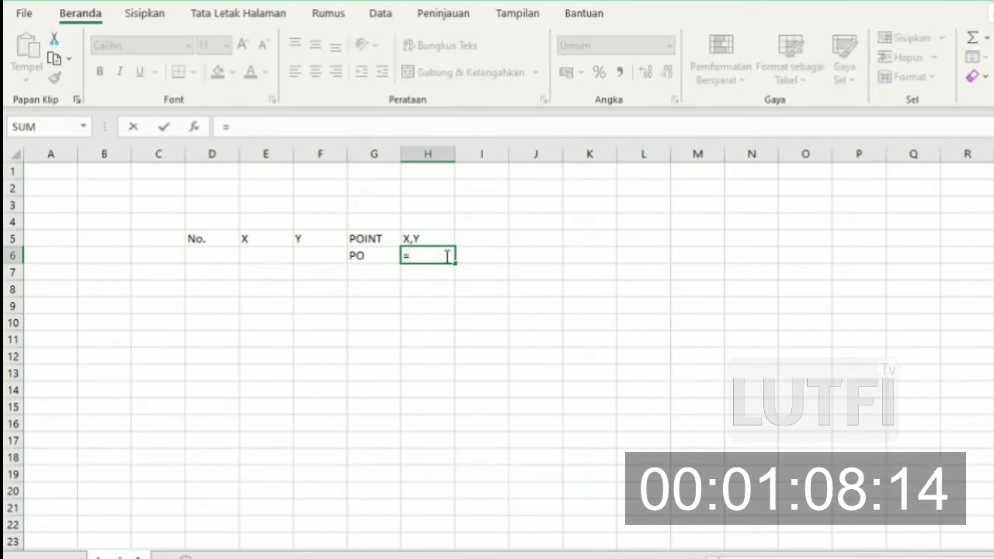
text(C)
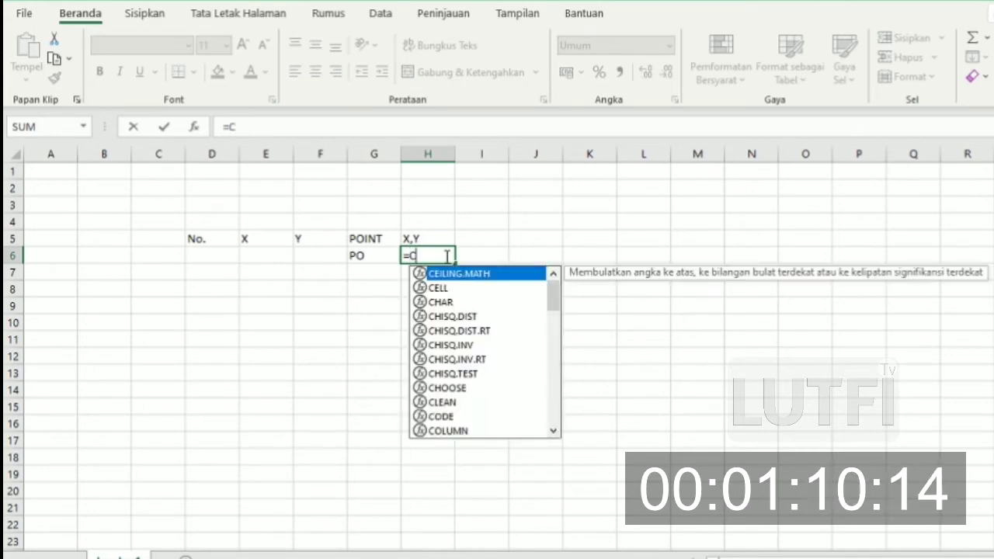
text(O)
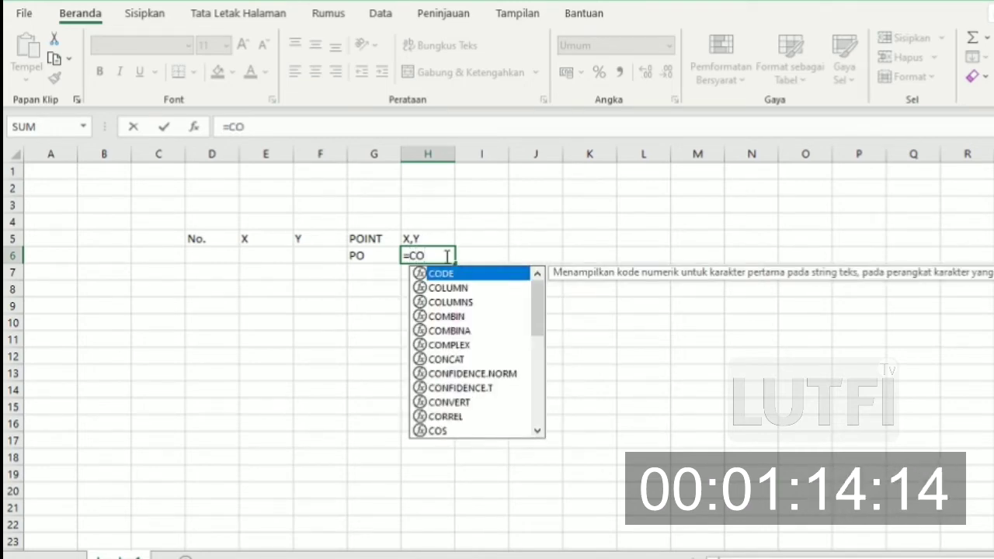
text(C)
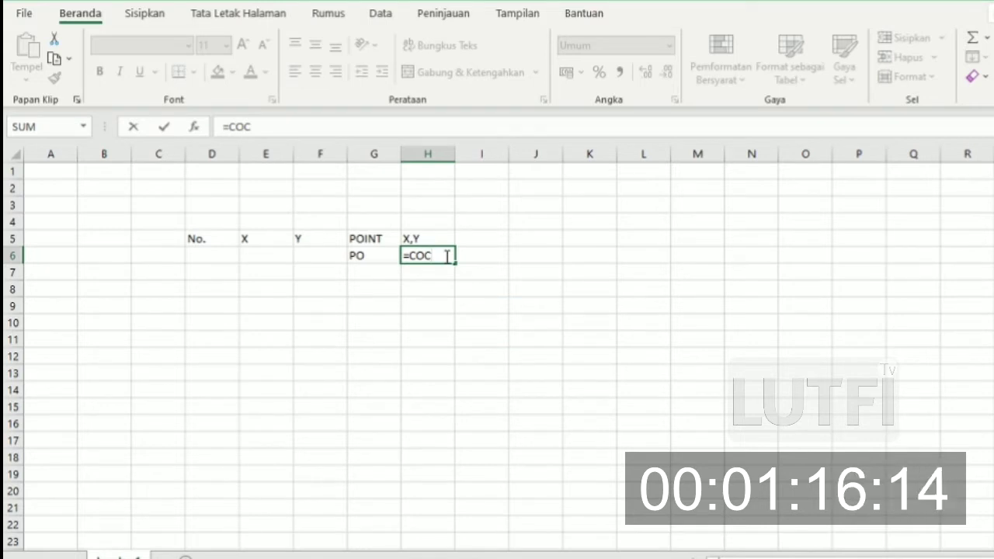
key(BackSpace)
text(NC)
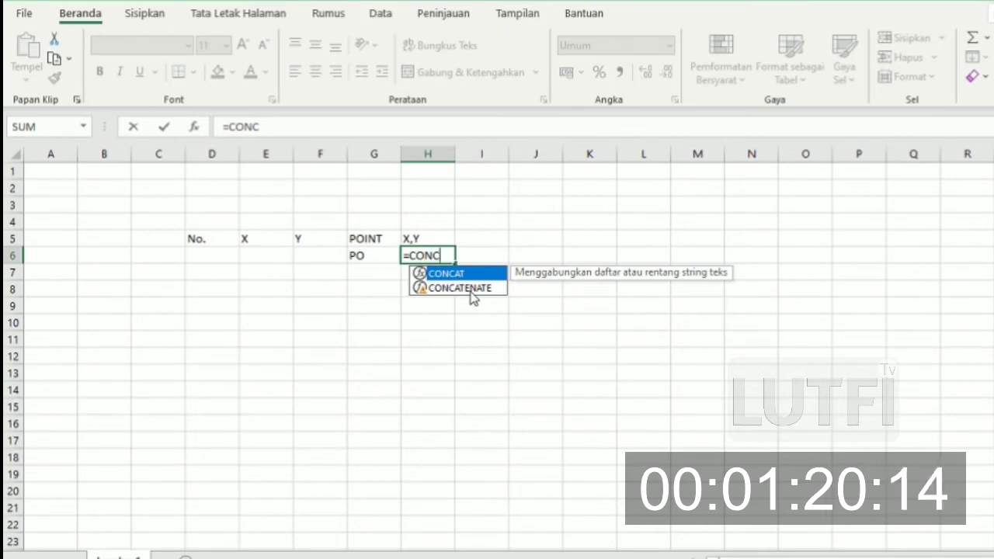
double_click(471, 289)
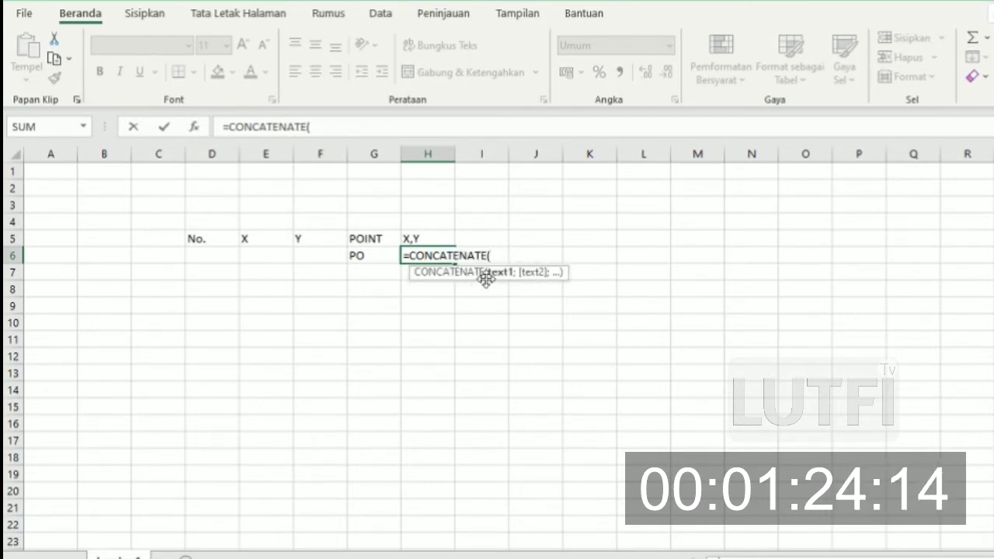
click(275, 257)
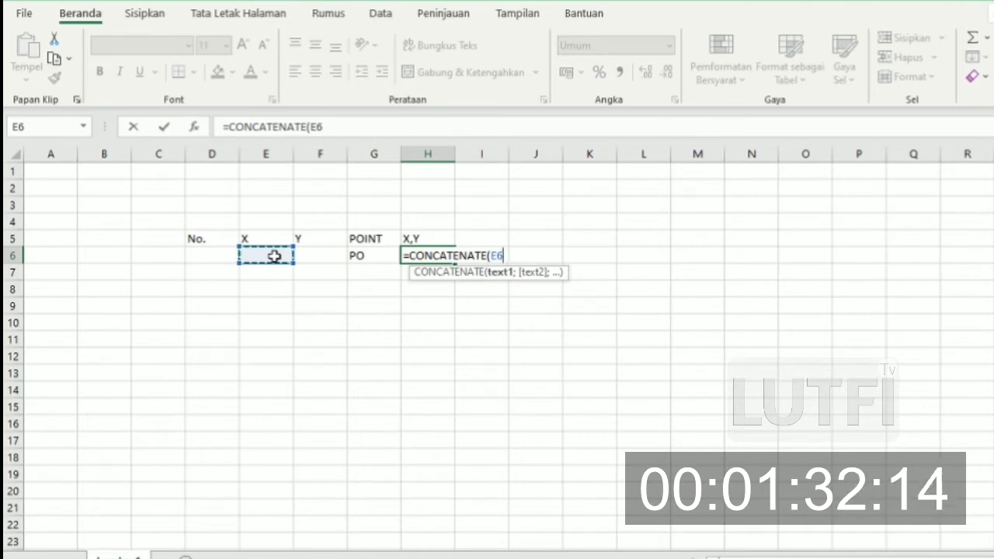
text(;)
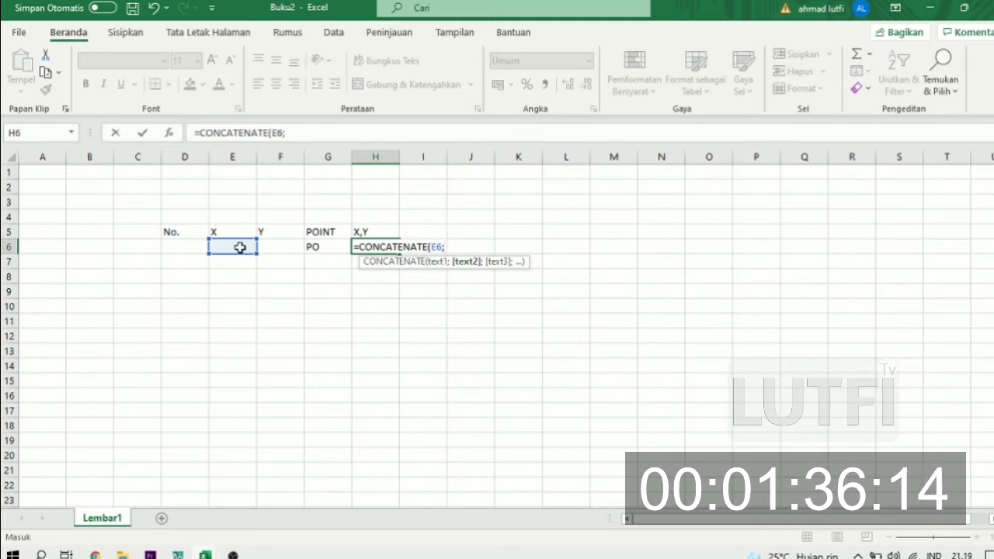
text(",)
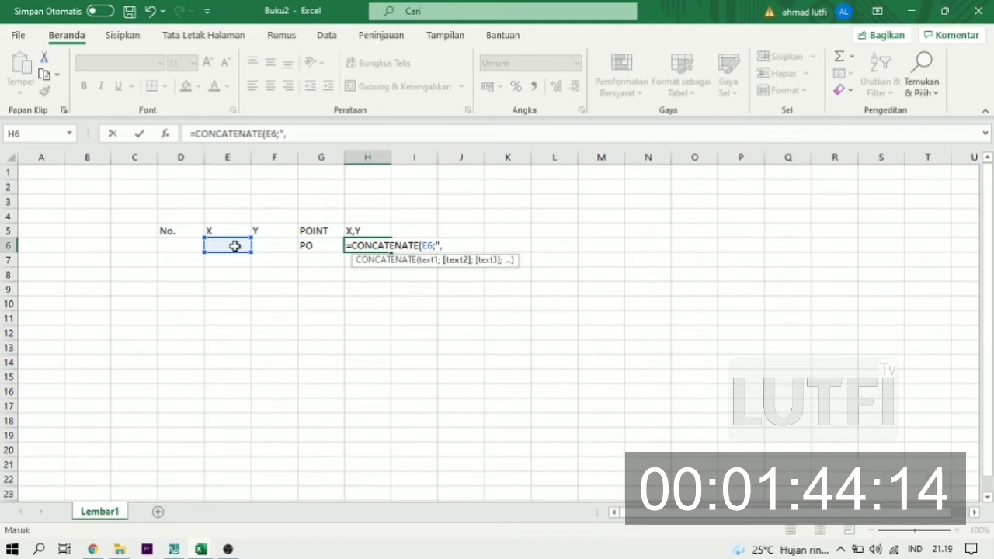
text(;",)
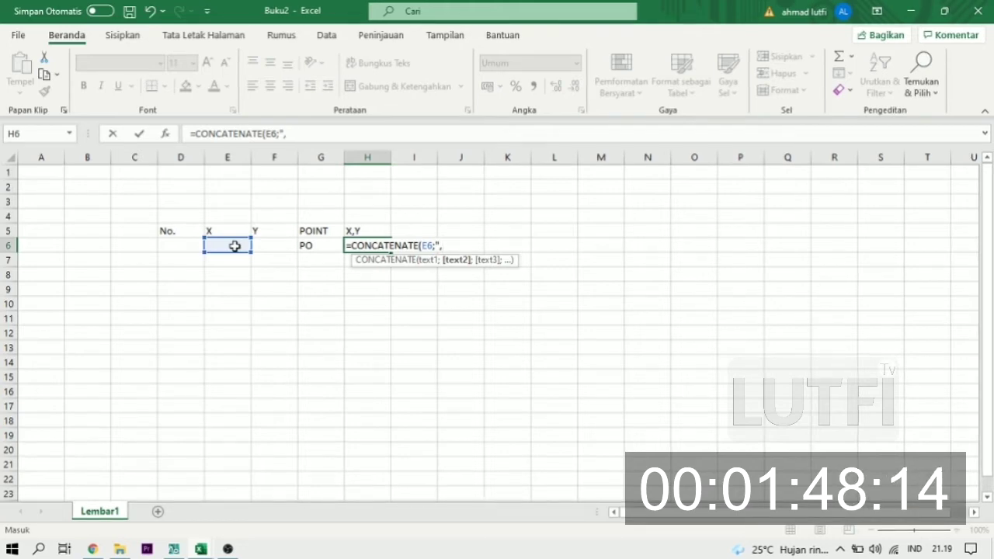
text(")
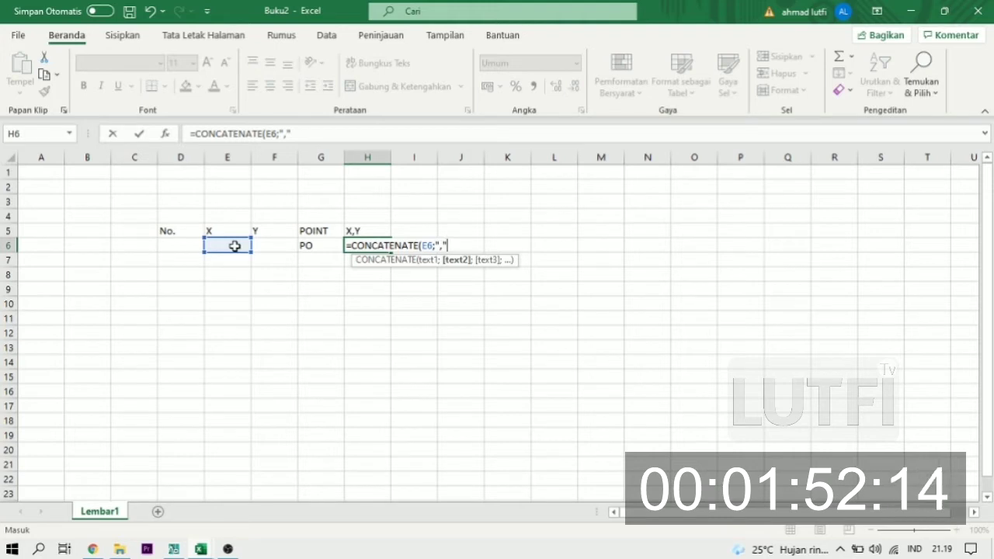
text(;)
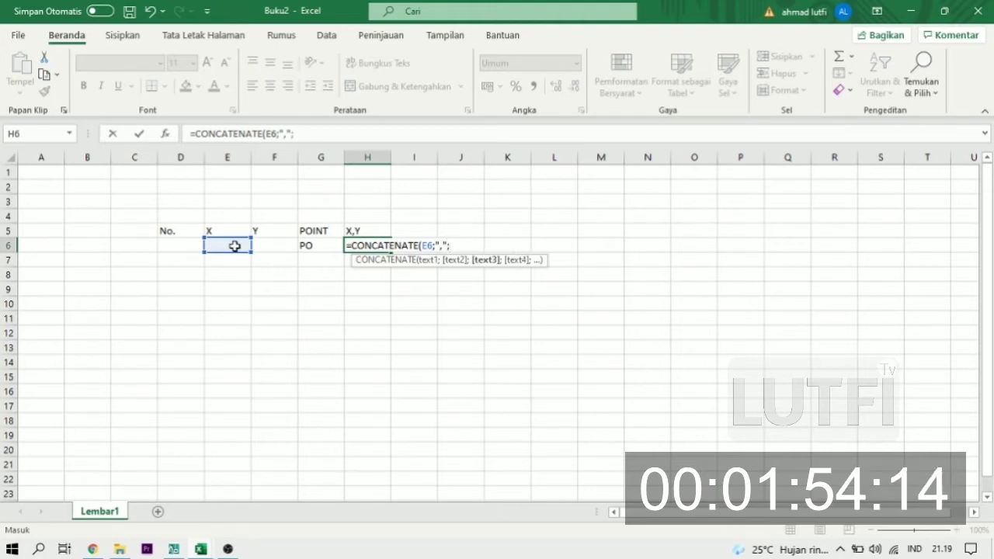
click(274, 246)
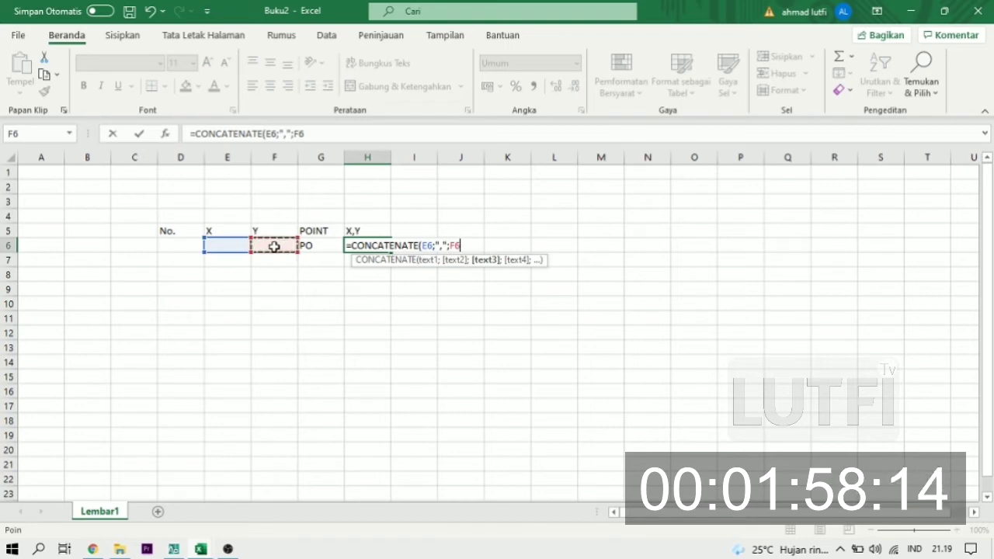
Close and confirm the CONCATENATE formula in H6, then widen column E
text())
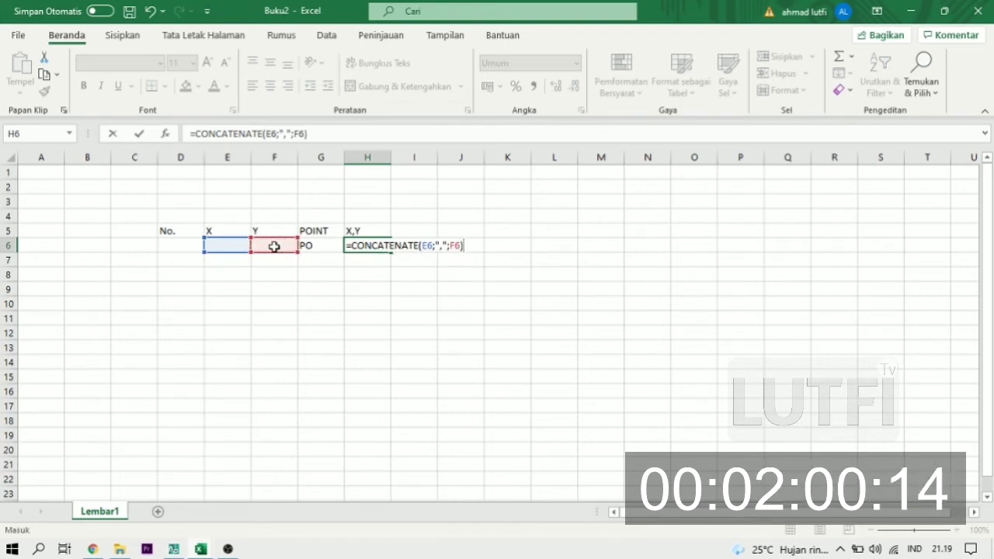
key(Return)
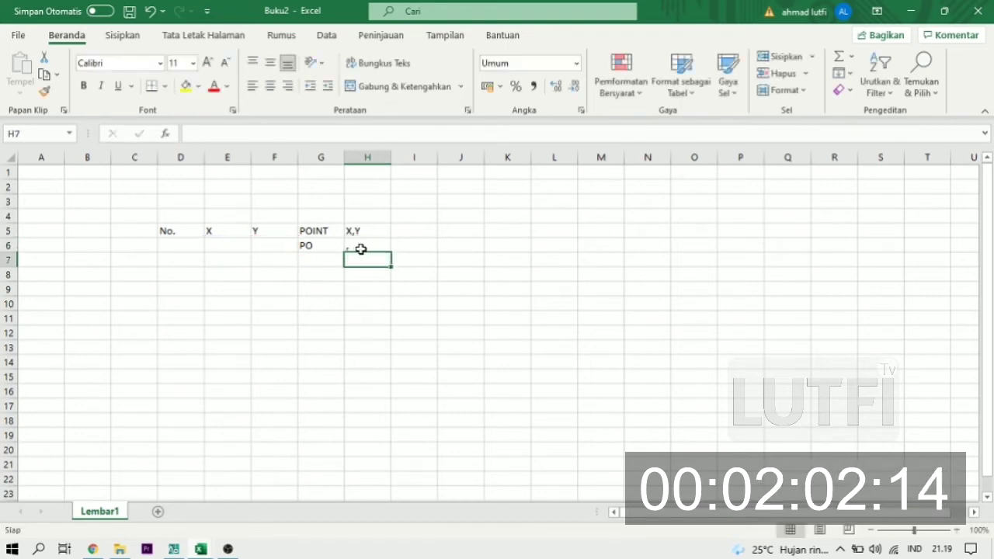
drag(251, 158, 417, 187)
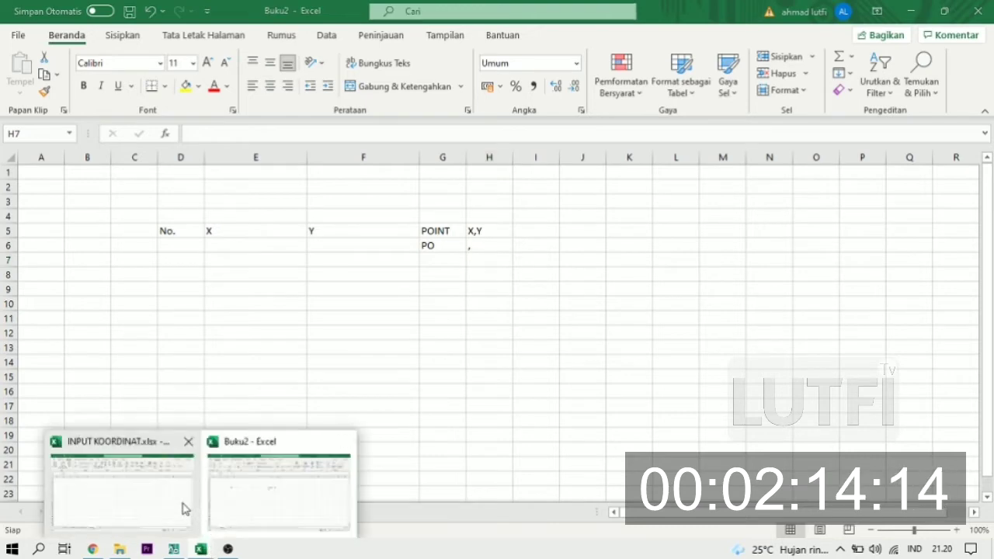
Copy the 20 X,Y coordinates from INPUT KOORDINAT.xlsx sheet Lembar2 and paste them at E6 in Buku2
click(183, 504)
click(225, 513)
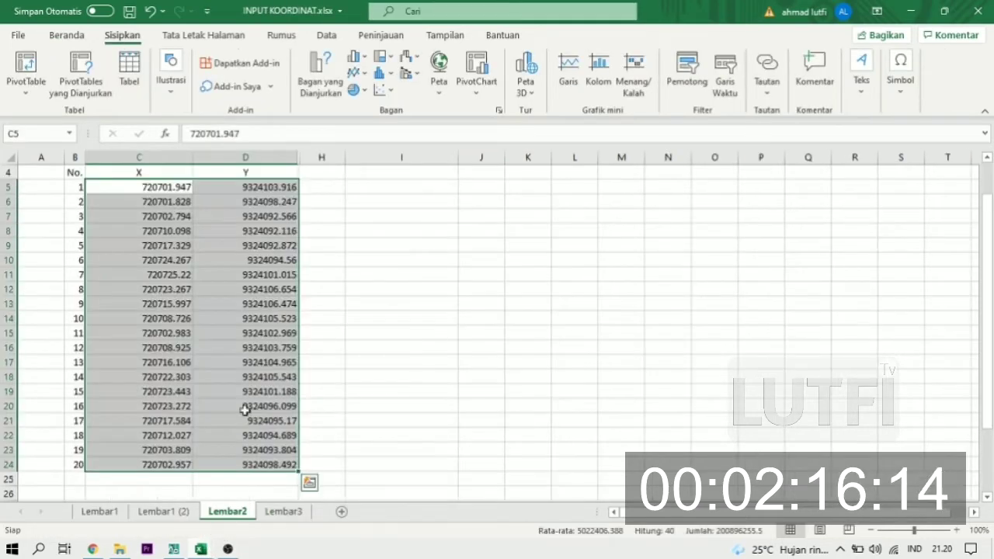
click(207, 245)
drag(172, 188, 238, 465)
key(ctrl+c)
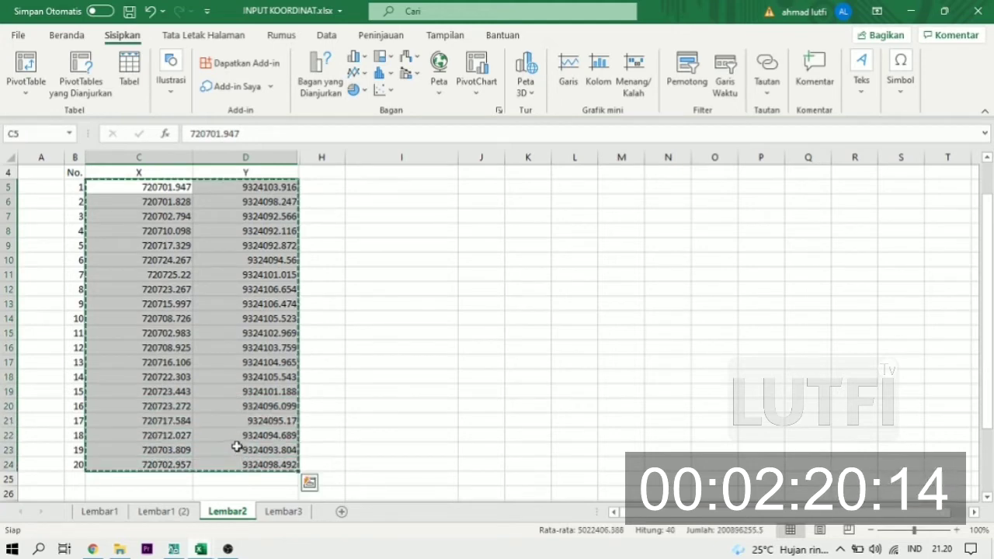
mouse_move(200, 549)
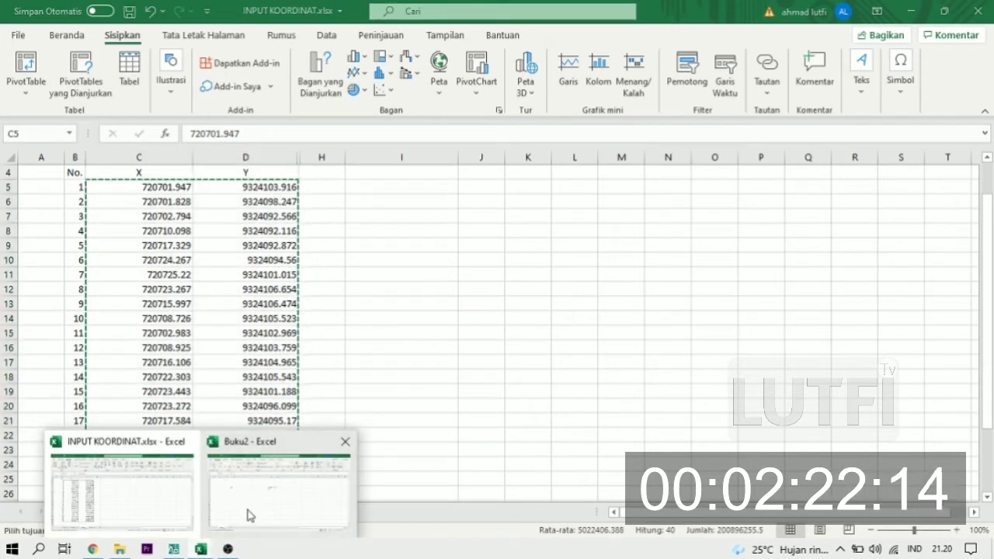
click(248, 511)
click(240, 244)
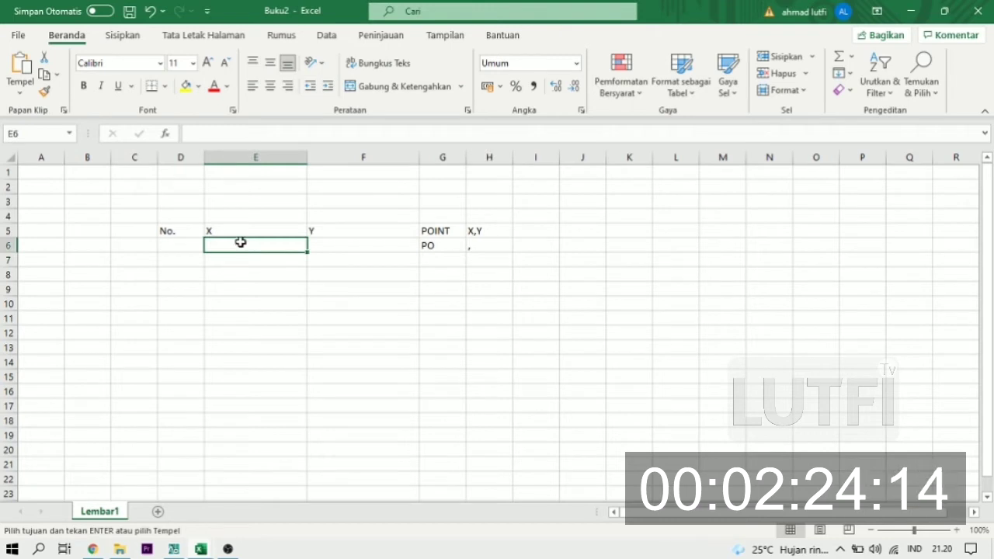
right_click(241, 241)
click(299, 202)
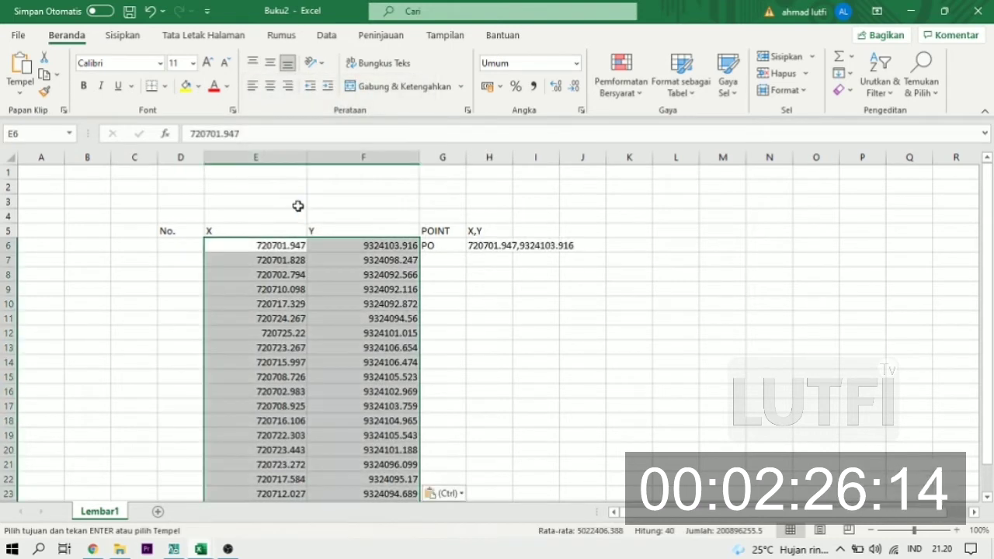
click(181, 247)
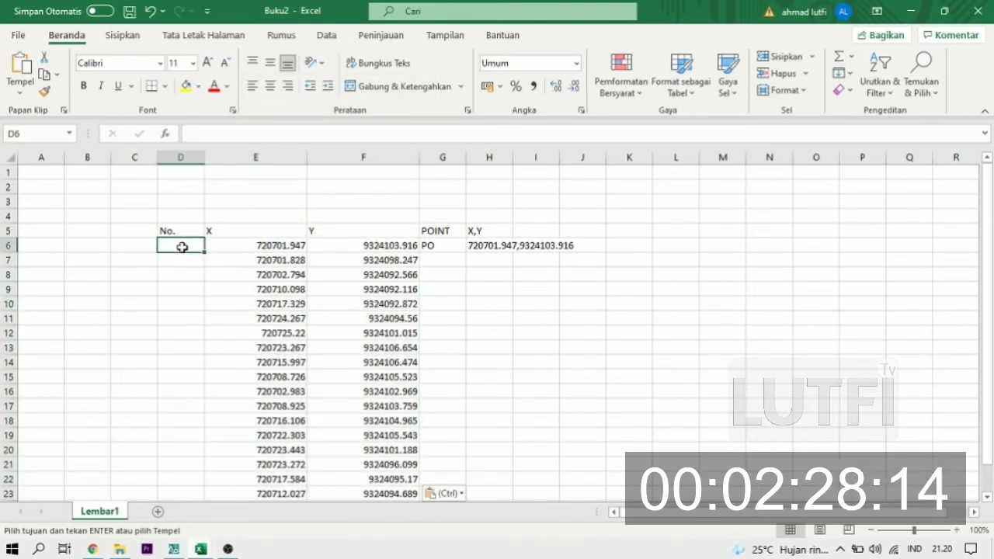
Number the points 1 to 20 in column D using 1 and =D6+1 filled down
text(1)
click(185, 261)
text(=)
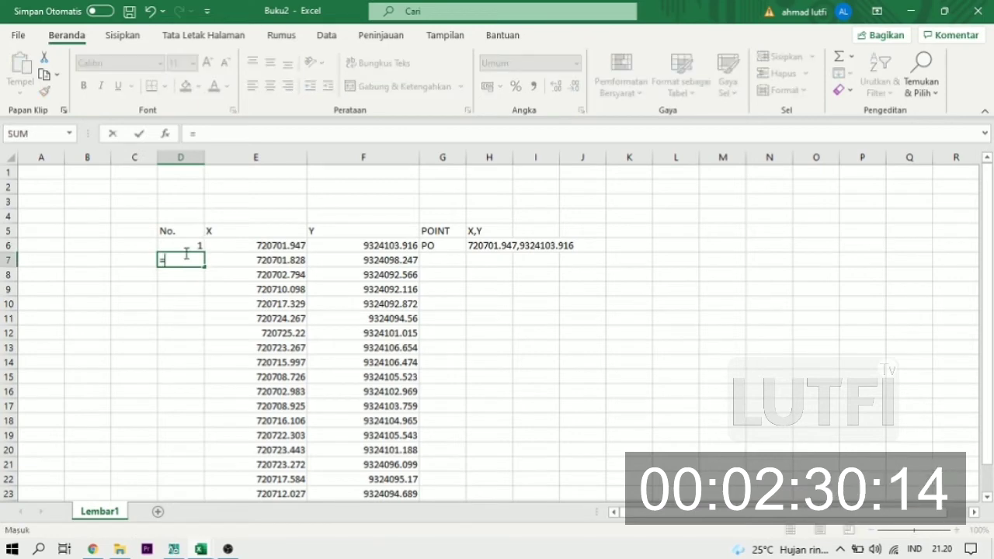
click(185, 247)
text(+1)
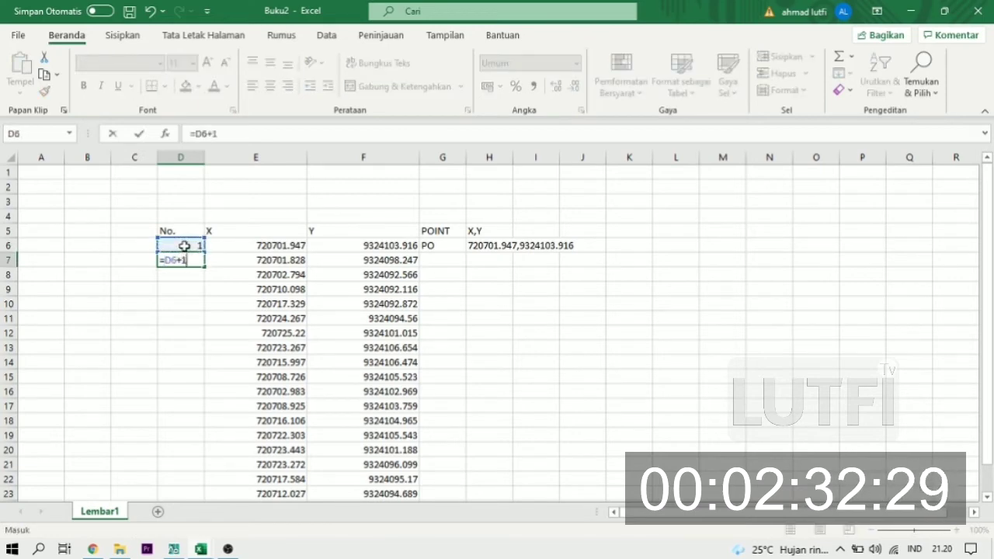
key(Return)
click(196, 263)
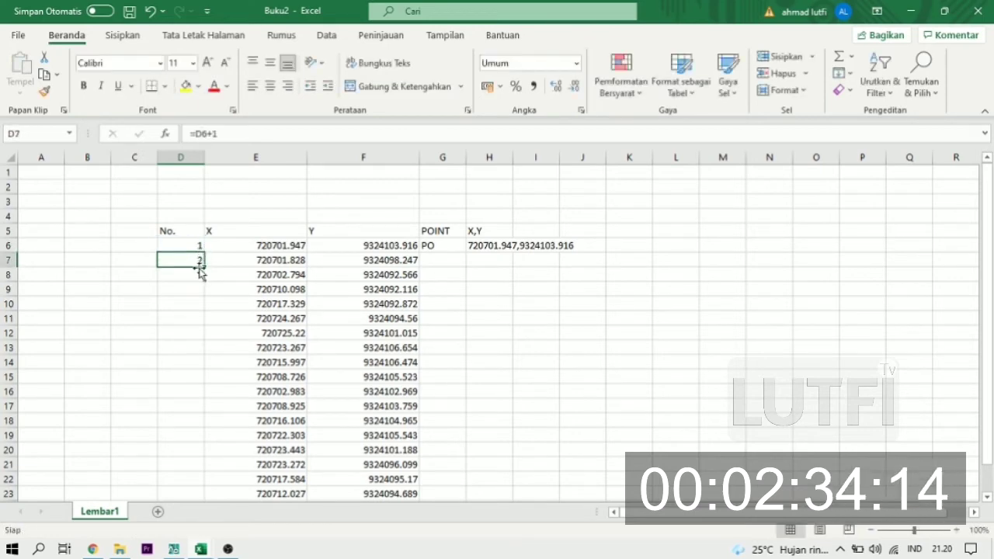
double_click(205, 268)
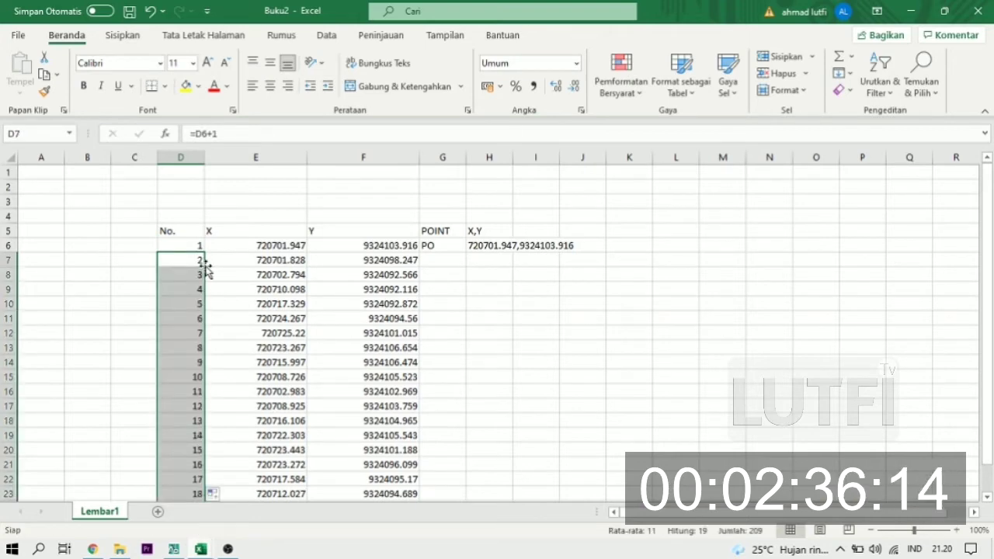
Fill the PO label and X,Y formula down to row 25 and autofit column H
click(454, 247)
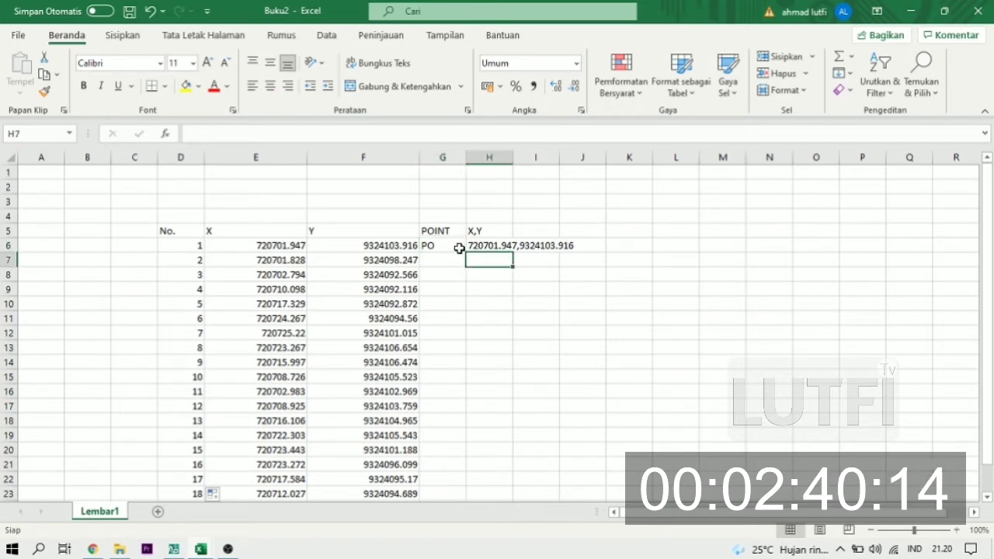
mouse_move(462, 249)
mouse_down()
mouse_move(503, 258)
mouse_move(490, 512)
mouse_up()
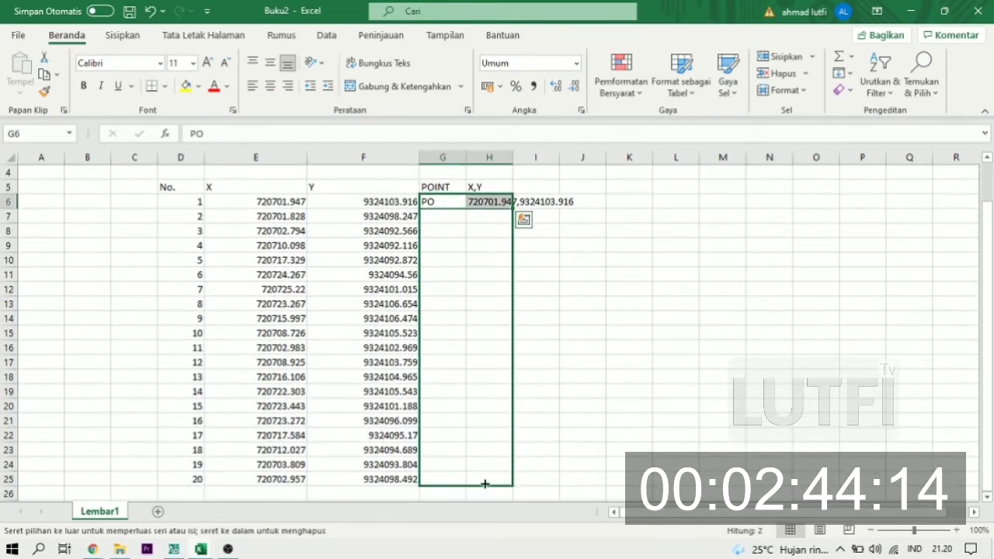
drag(491, 513, 484, 480)
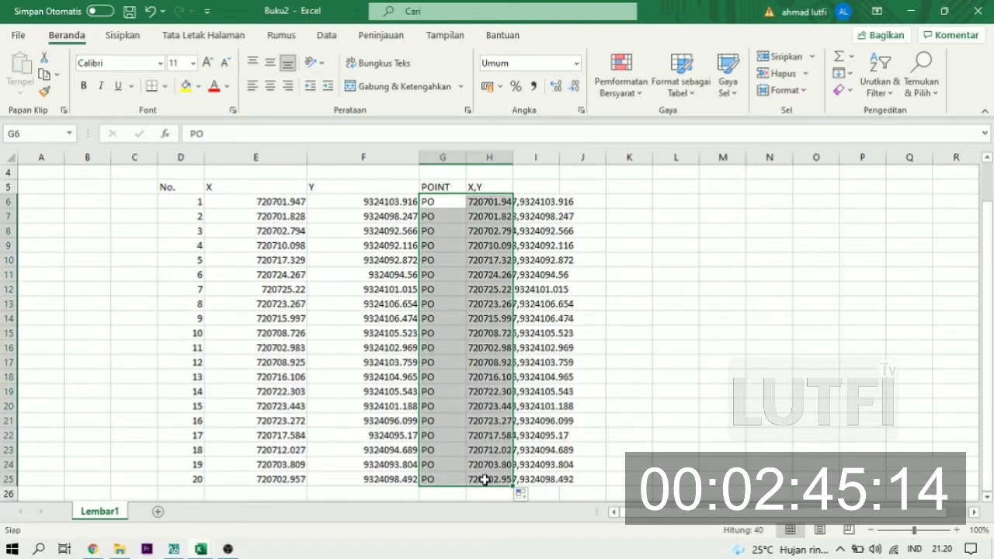
double_click(513, 162)
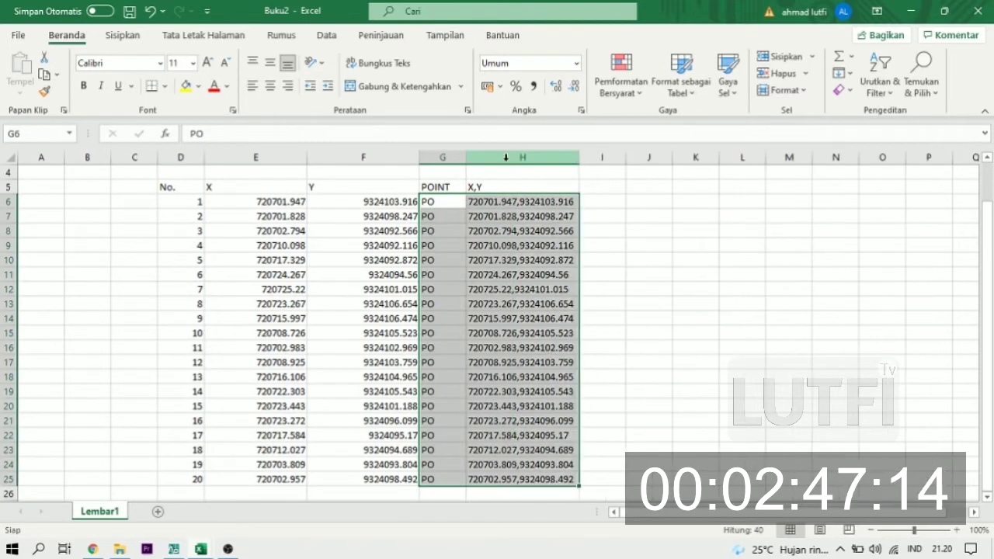
click(453, 206)
drag(191, 187, 503, 181)
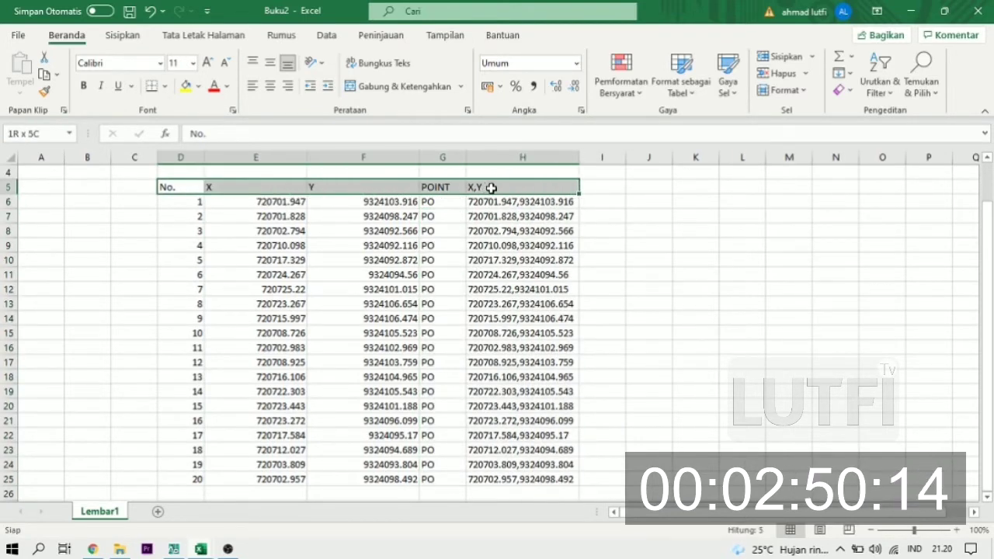
Centre the D5:H5 headings and autofit the No. column to its numbers
click(271, 87)
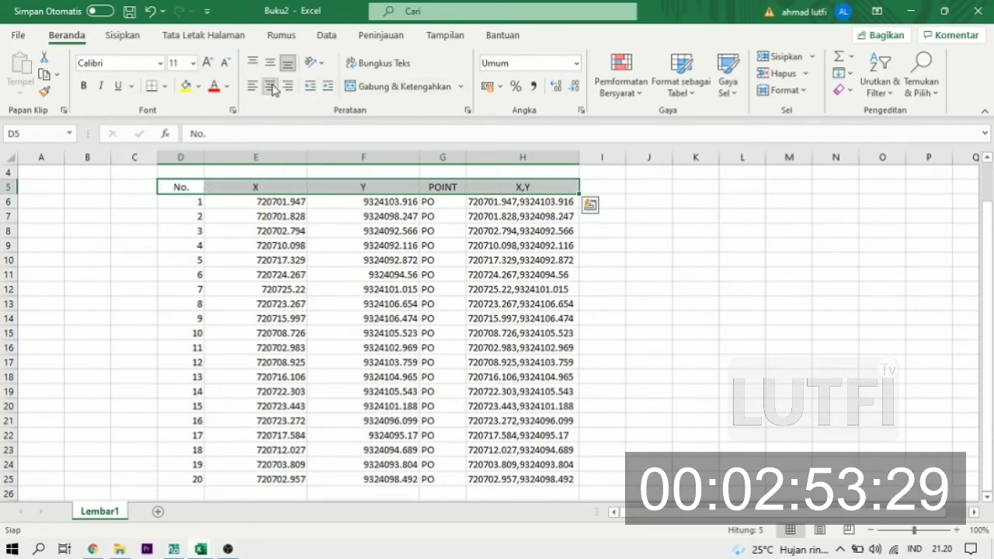
click(263, 229)
double_click(204, 158)
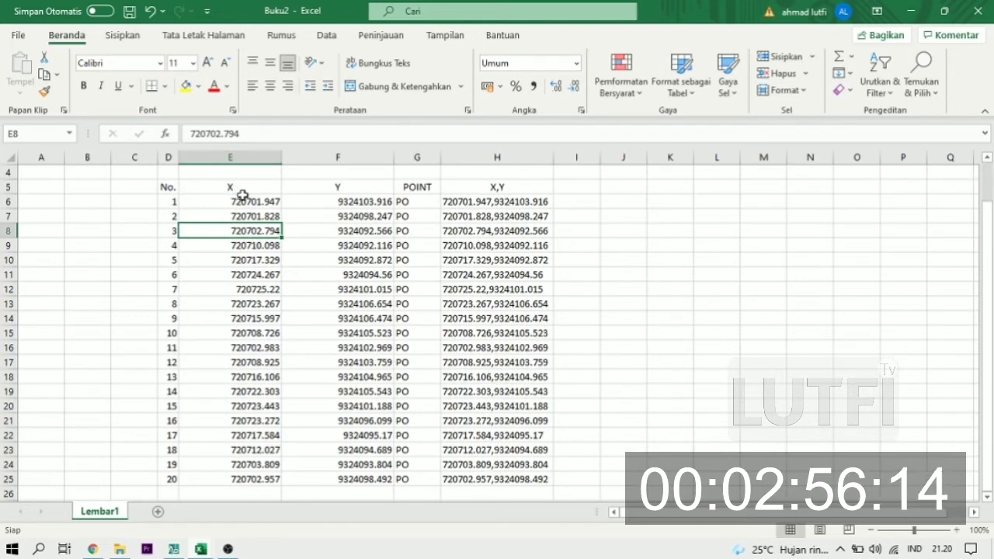
scroll(297, 180, up, 1)
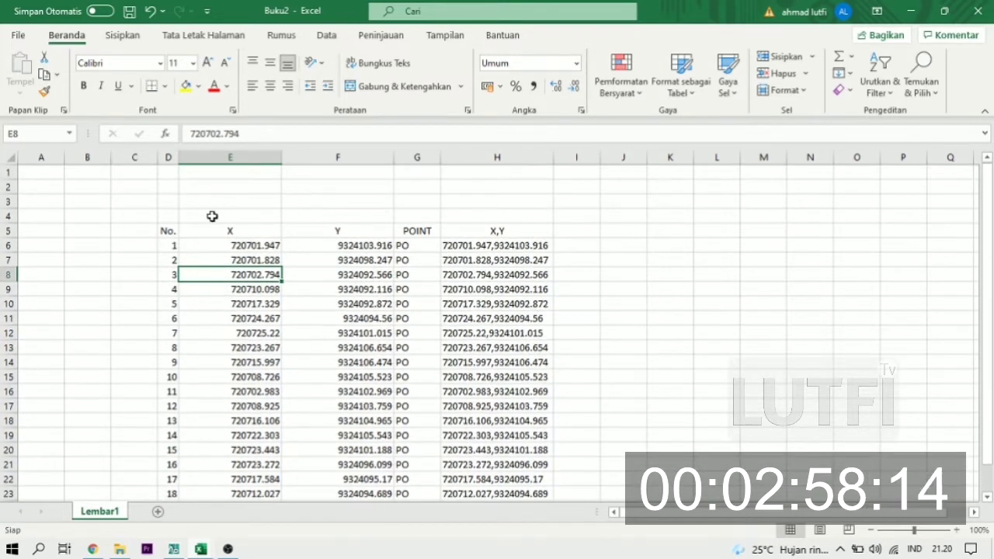
Add the title RUMUS PLOT KOORDINAT in D4, merged and centred across D4:H4
click(169, 217)
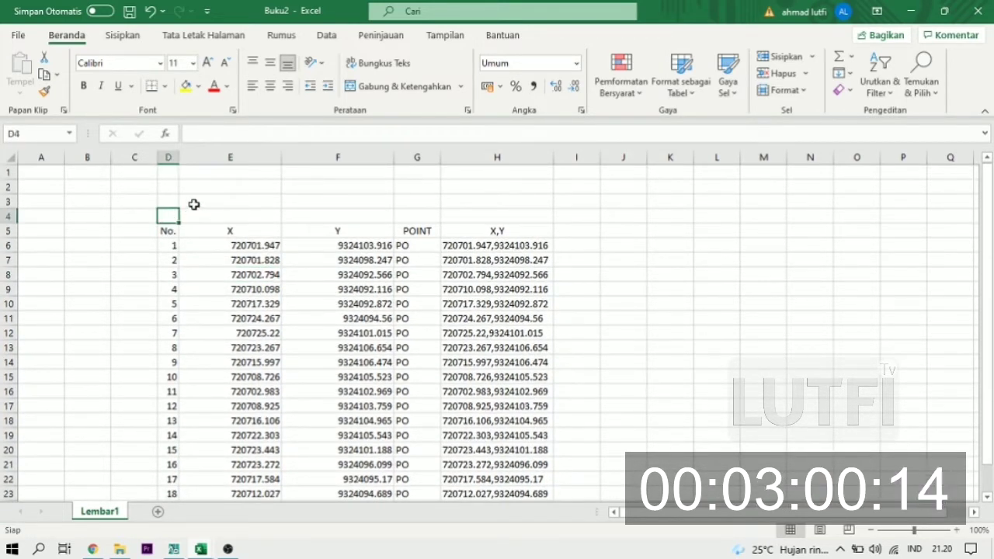
text(RUMUS PLOT)
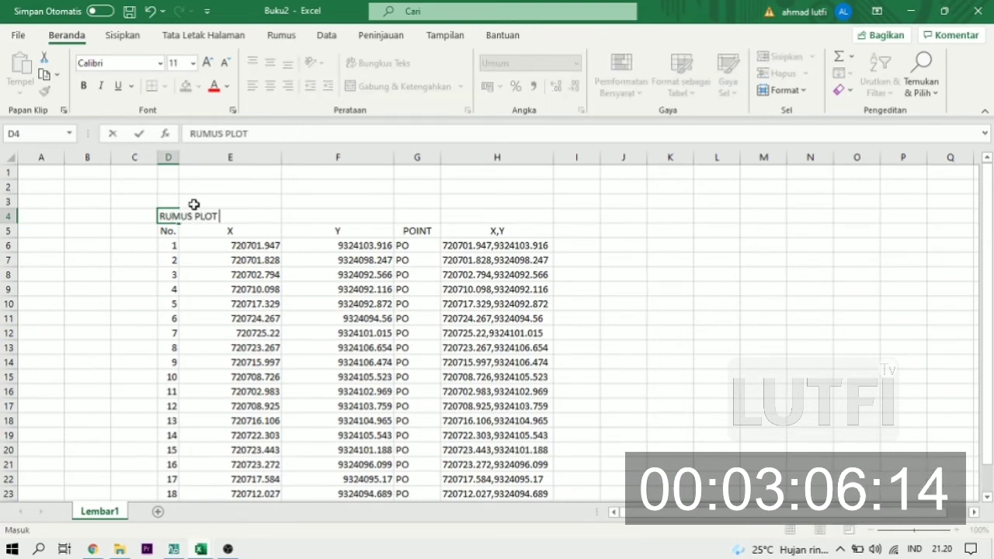
text( O)
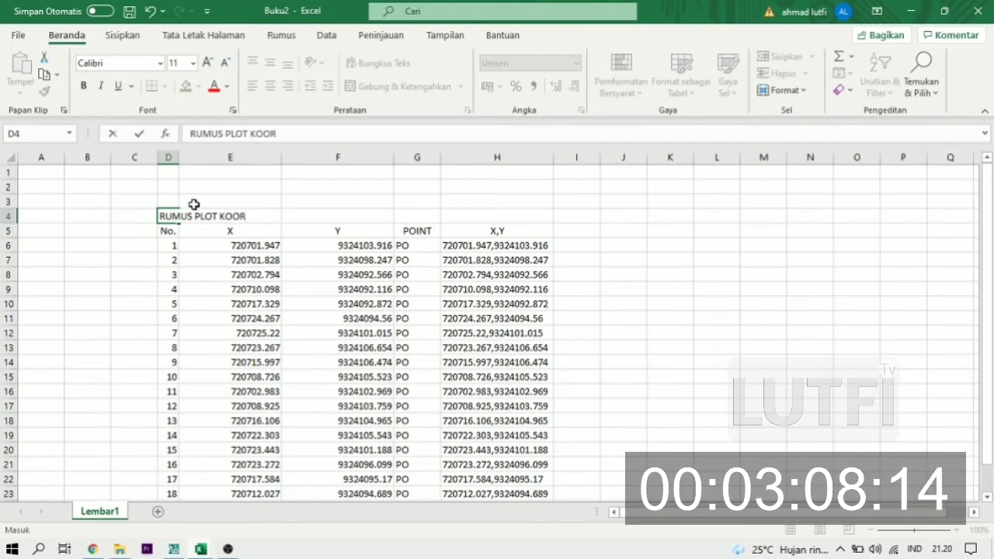
text(DINAT)
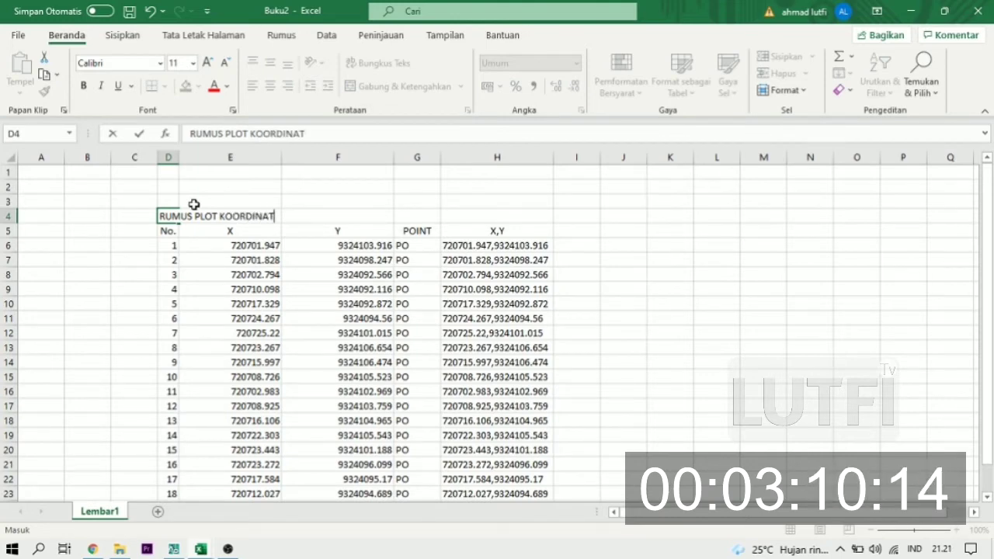
key(Return)
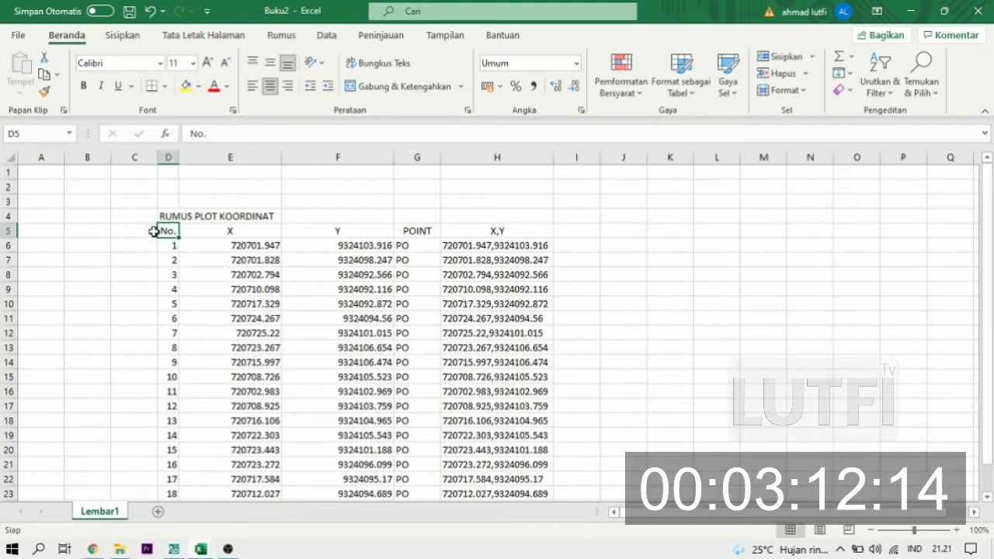
drag(172, 215, 521, 215)
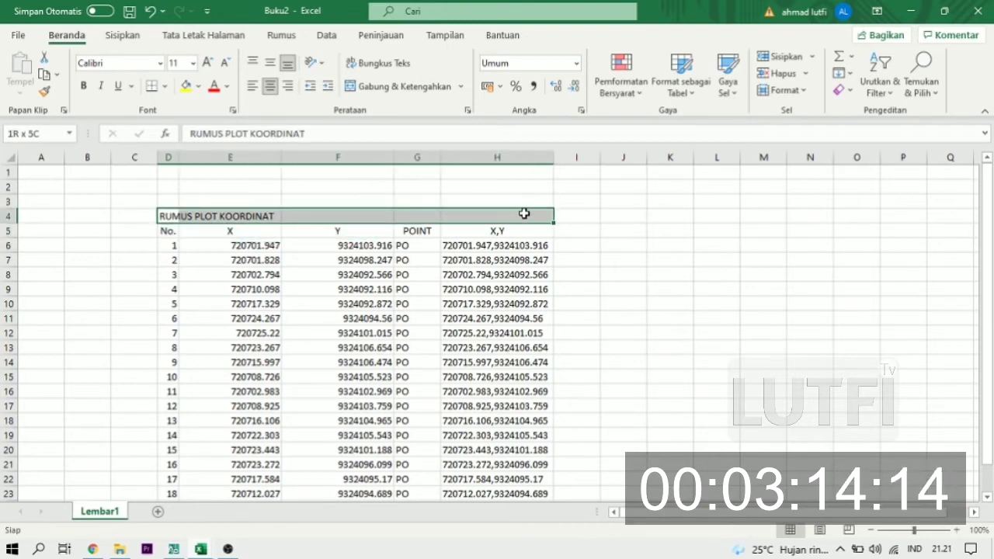
click(426, 87)
click(248, 274)
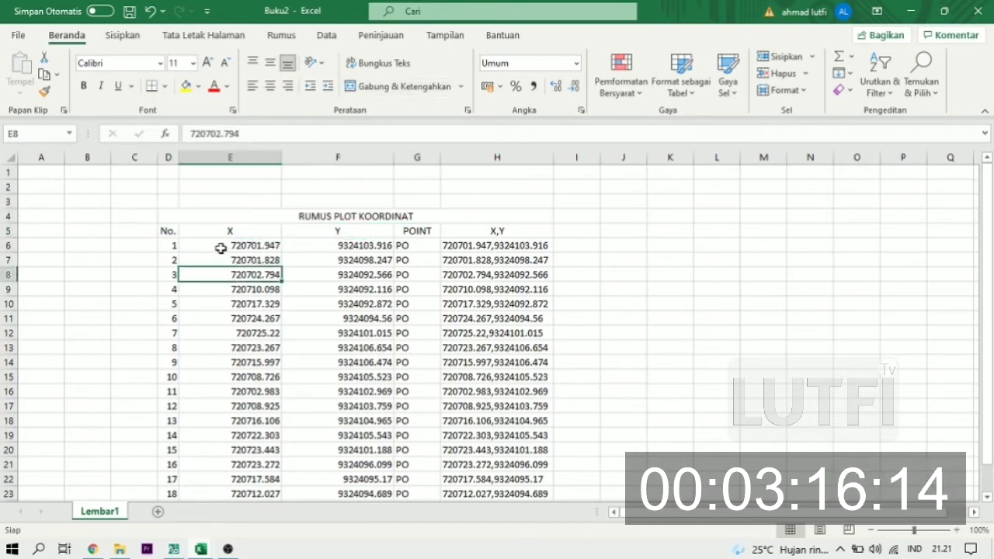
Apply outline and inside borders to the whole coordinate table through Format Cells > Border
click(171, 231)
mouse_move(441, 336)
mouse_down()
mouse_move(458, 467)
mouse_move(460, 439)
mouse_up()
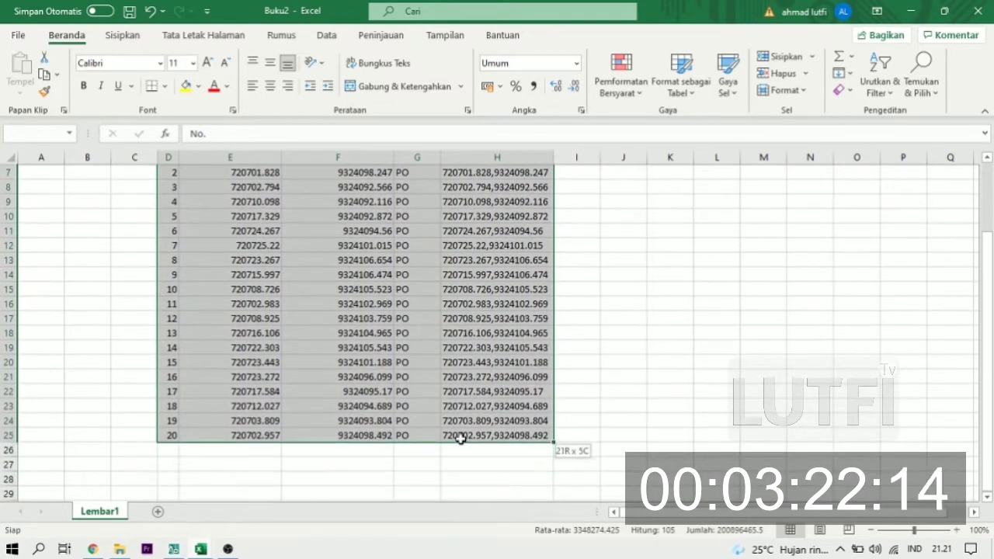
click(165, 87)
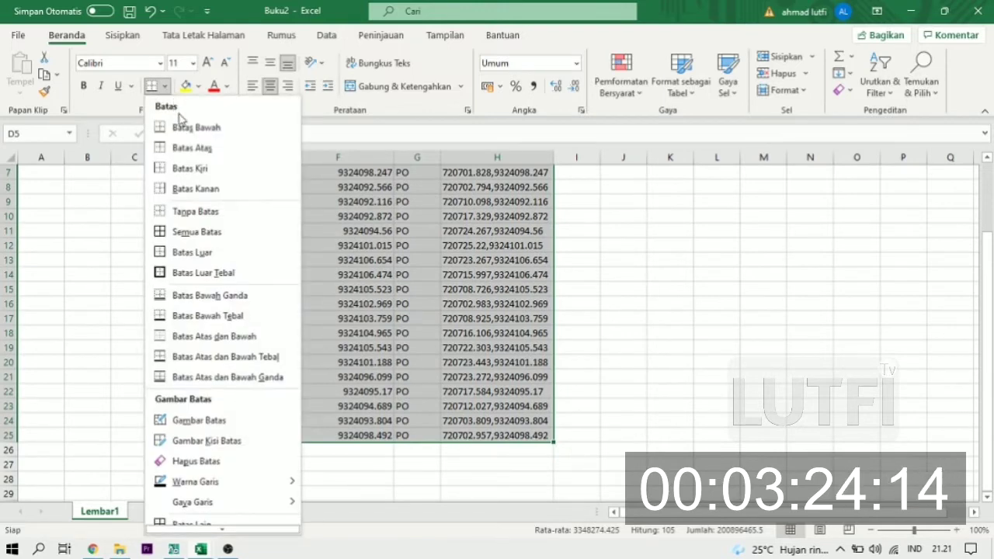
click(194, 525)
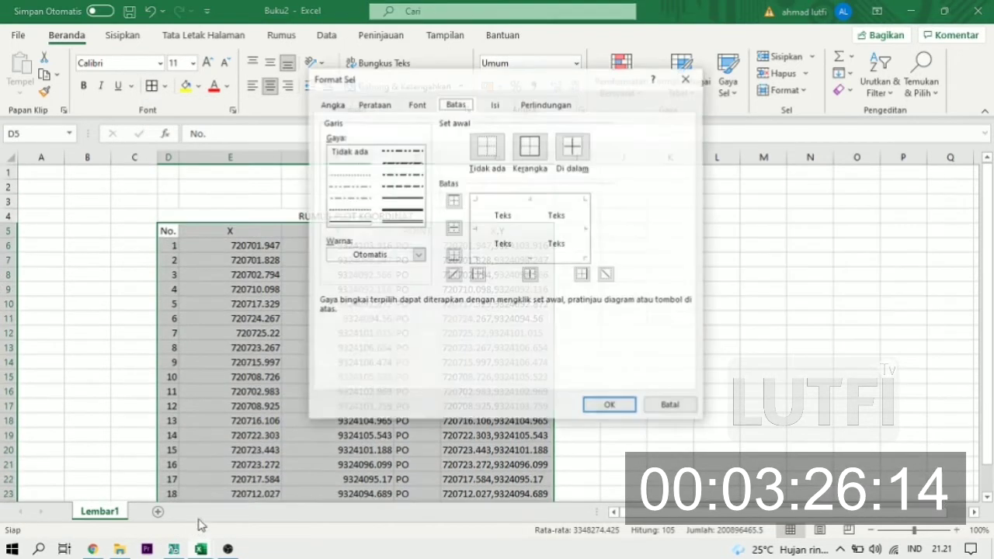
click(395, 224)
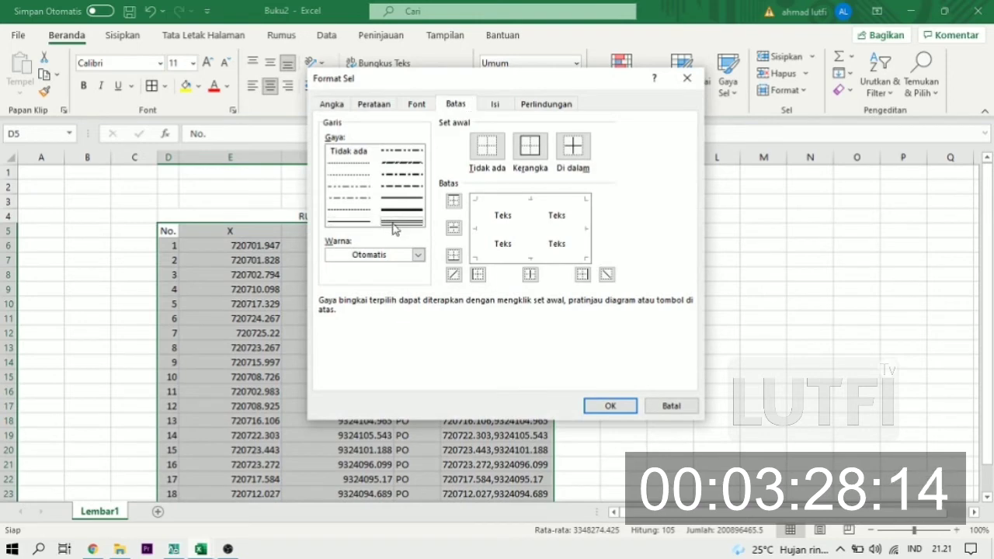
click(498, 261)
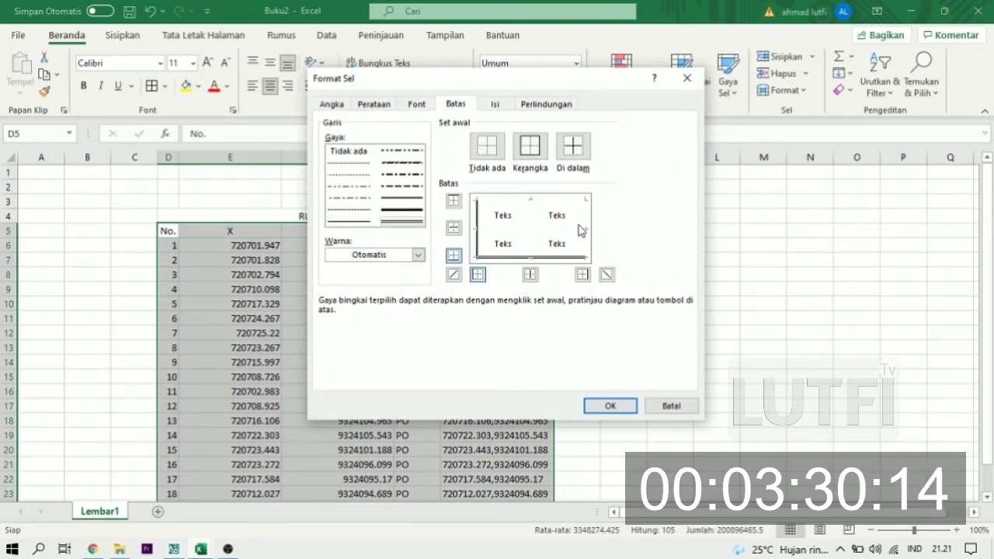
click(587, 225)
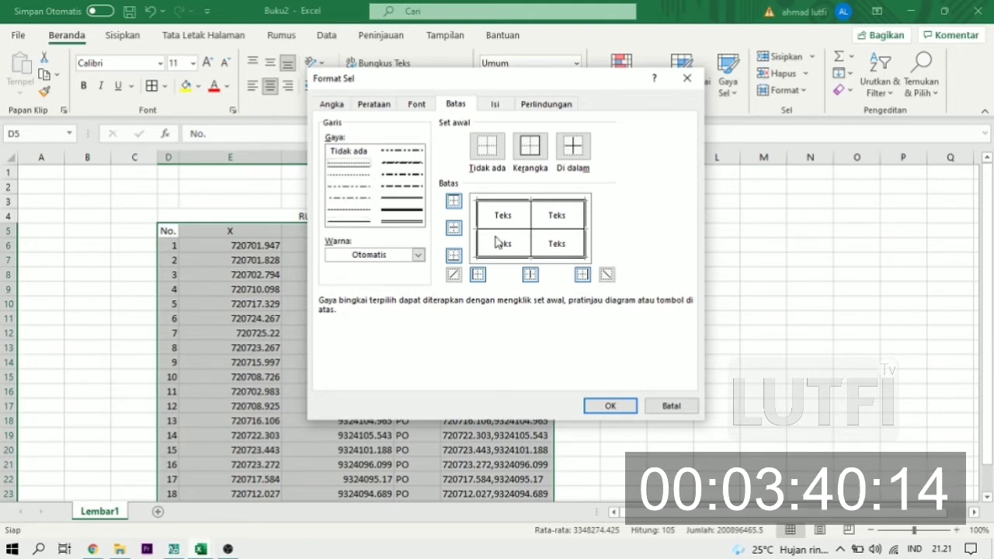
click(609, 404)
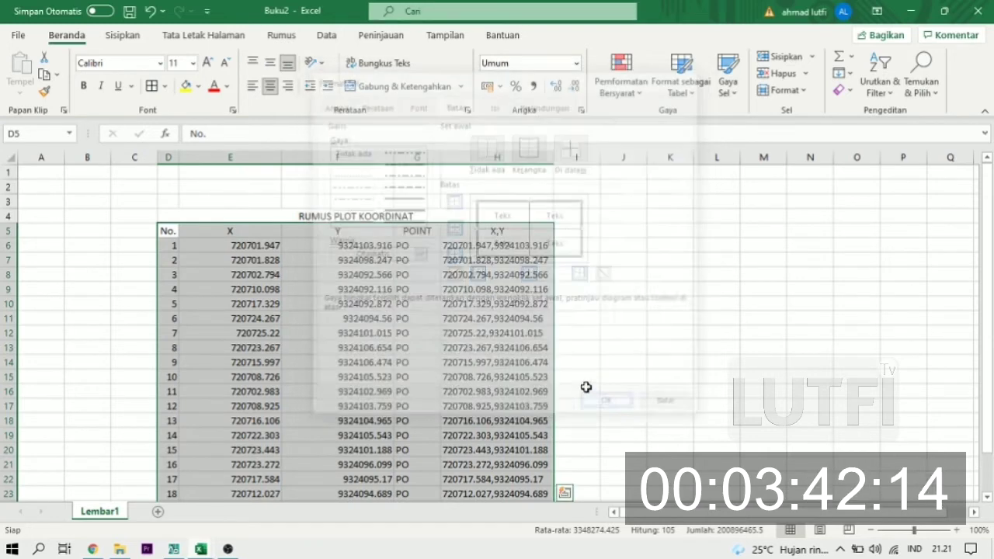
drag(174, 231, 495, 235)
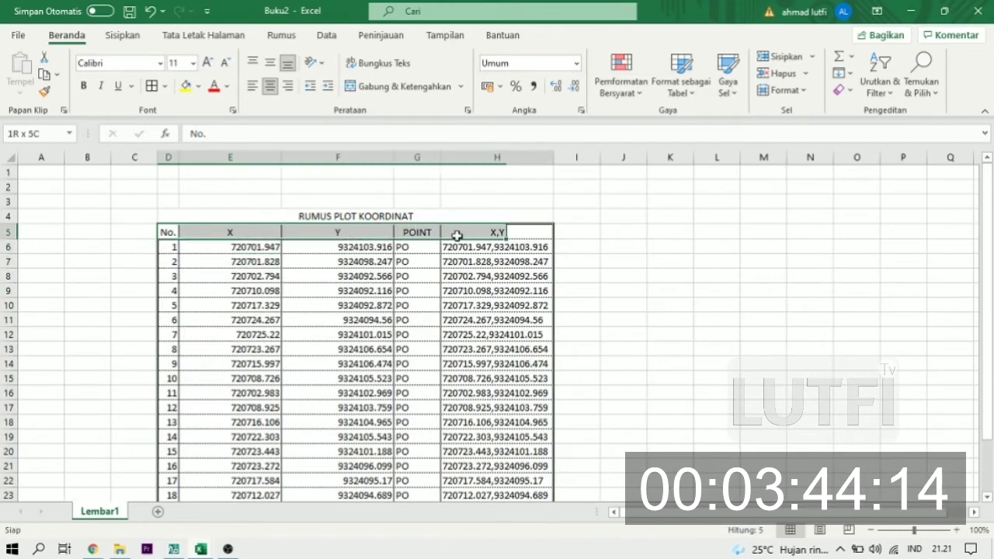
Add a bottom border under the D5:H5 header row and check the H9 formula
click(164, 85)
click(190, 126)
click(420, 295)
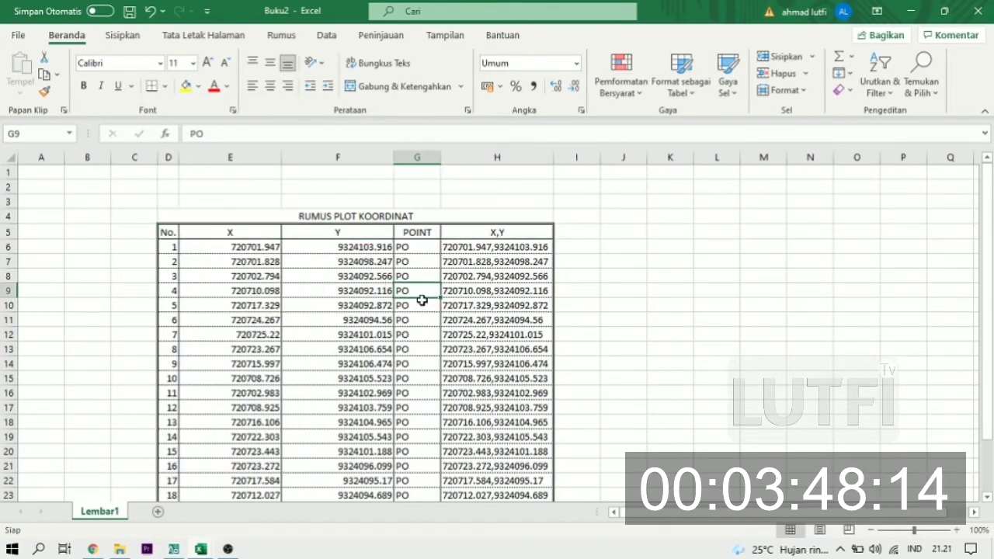
scroll(466, 326, down, 3)
scroll(506, 347, down, 1)
scroll(506, 359, up, 2)
scroll(506, 355, up, 2)
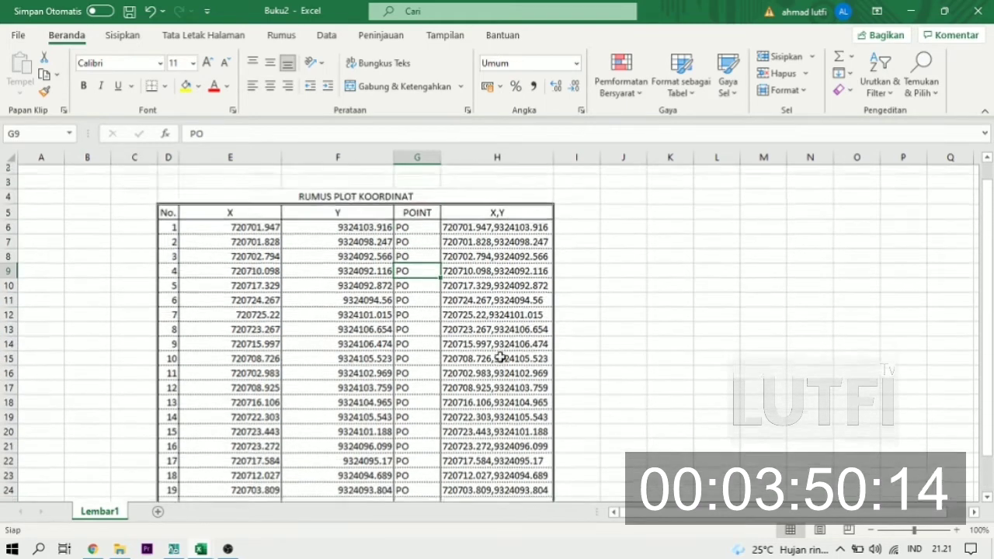
scroll(501, 356, up, 1)
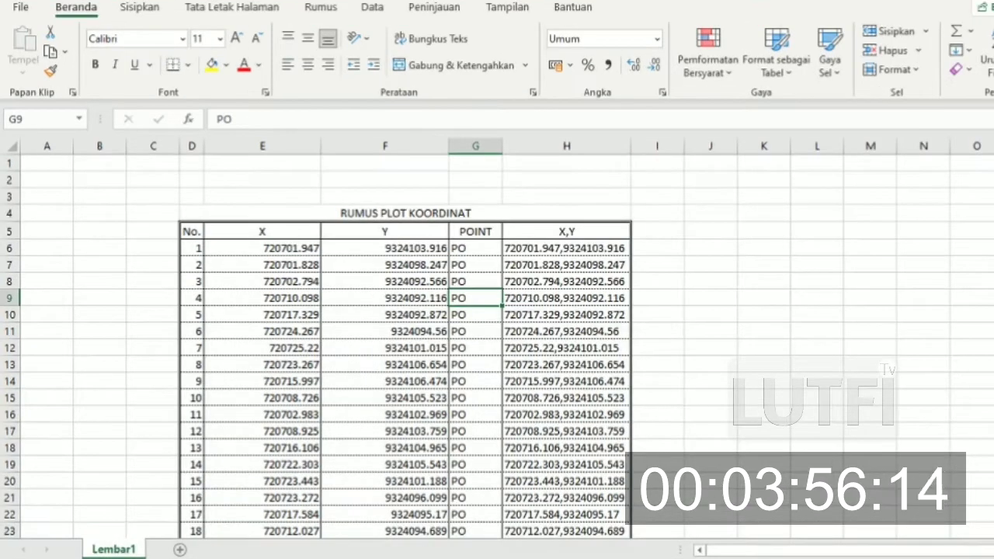
click(513, 294)
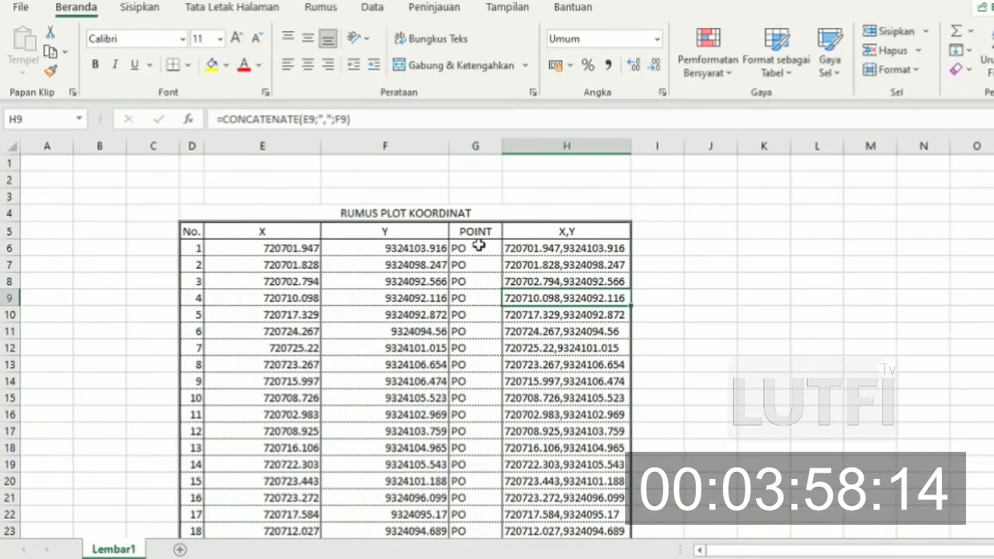
Copy the PO and X,Y values in G6:H25 for all 20 points
scroll(481, 275, down, 1)
scroll(497, 237, down, 1)
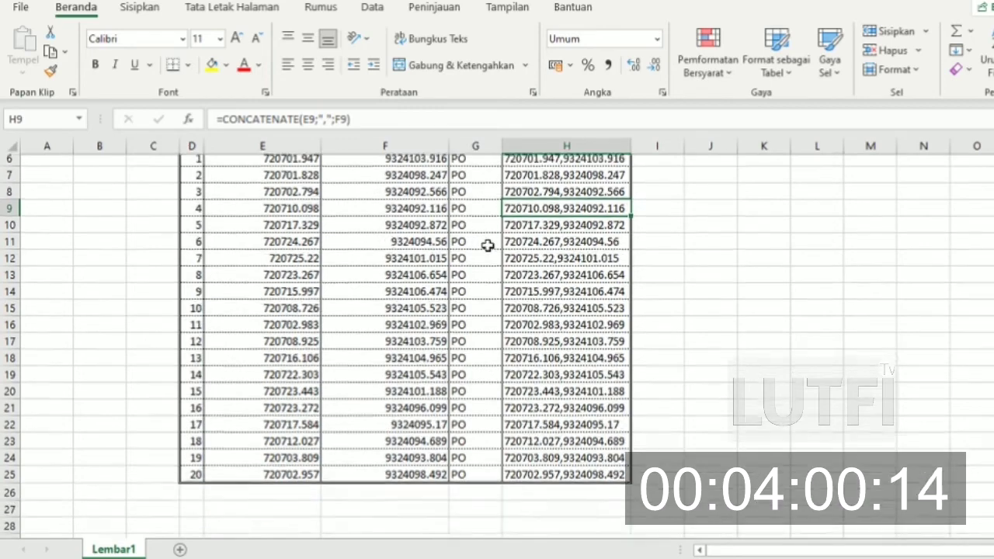
scroll(485, 246, up, 1)
mouse_move(476, 200)
mouse_down()
mouse_move(536, 346)
mouse_move(553, 509)
mouse_up()
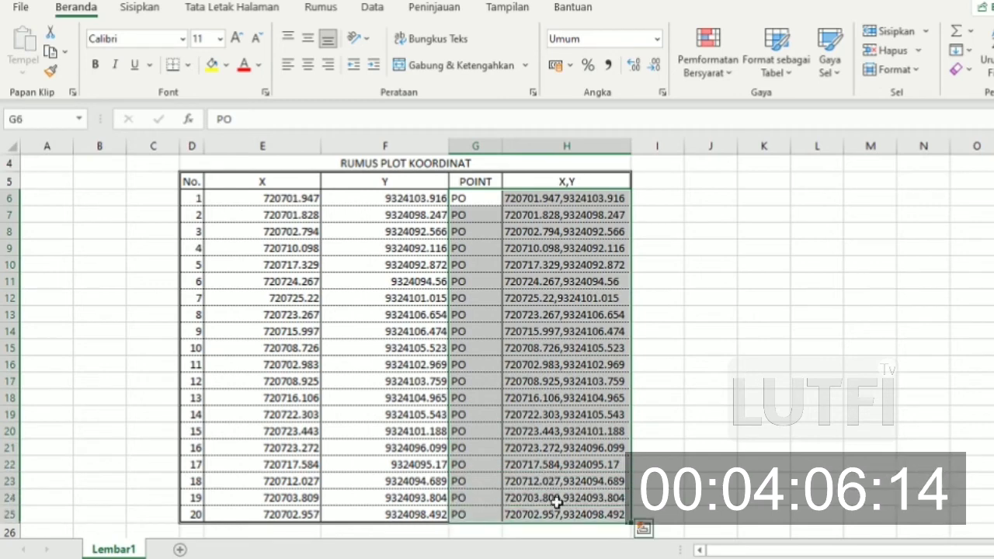
key(ctrl+c)
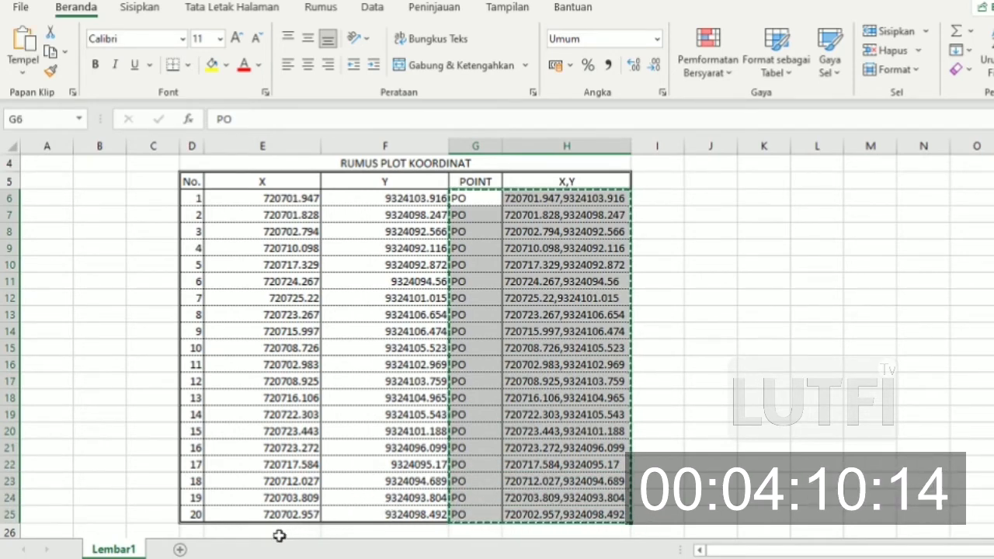
click(198, 505)
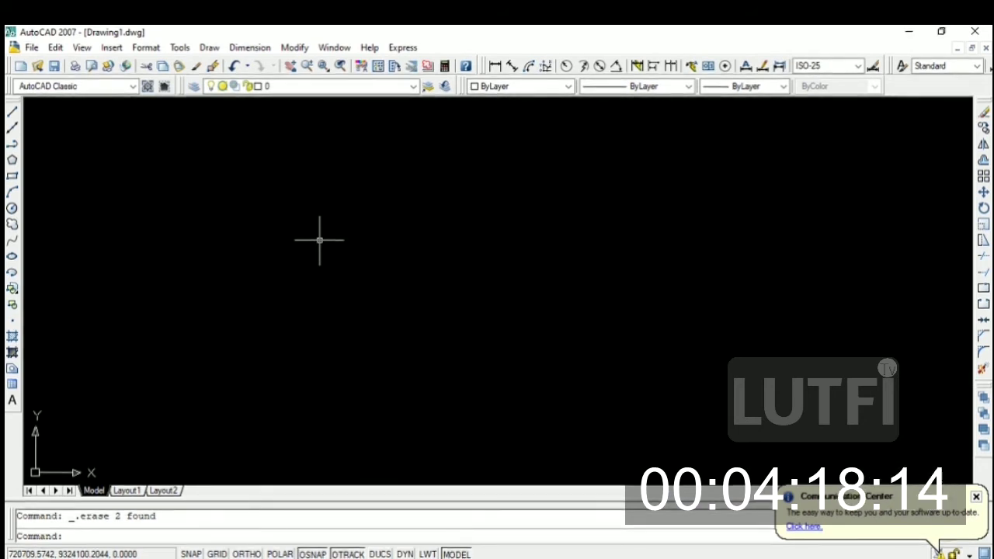
Run the POINT command (PO), paste the 20 copied coordinates, and zoom in on the points
text(PO)
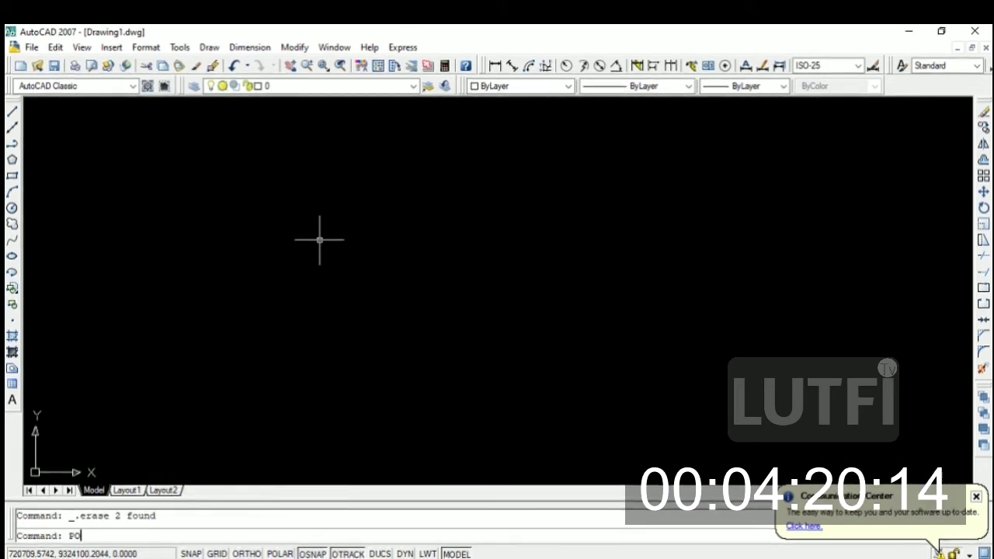
key(Return)
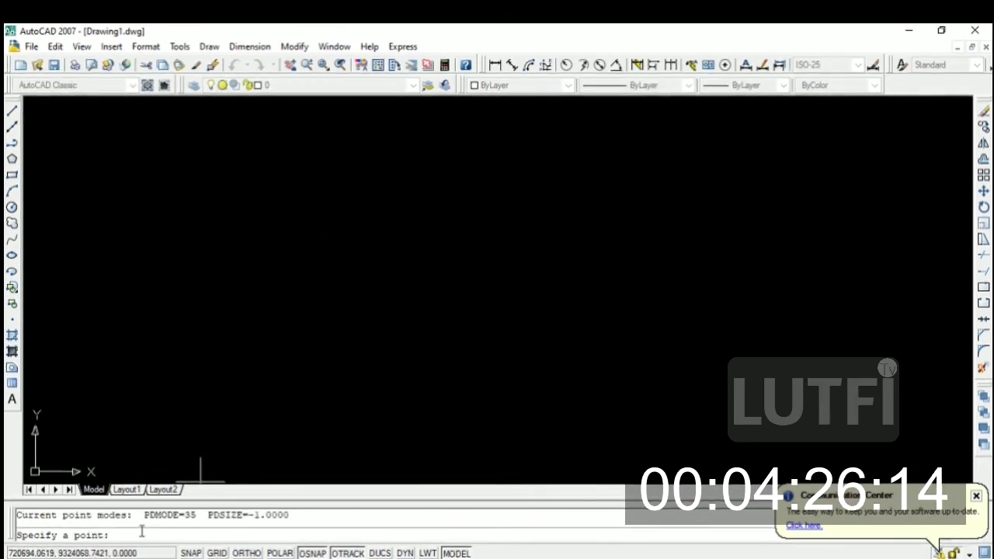
key(ctrl+v)
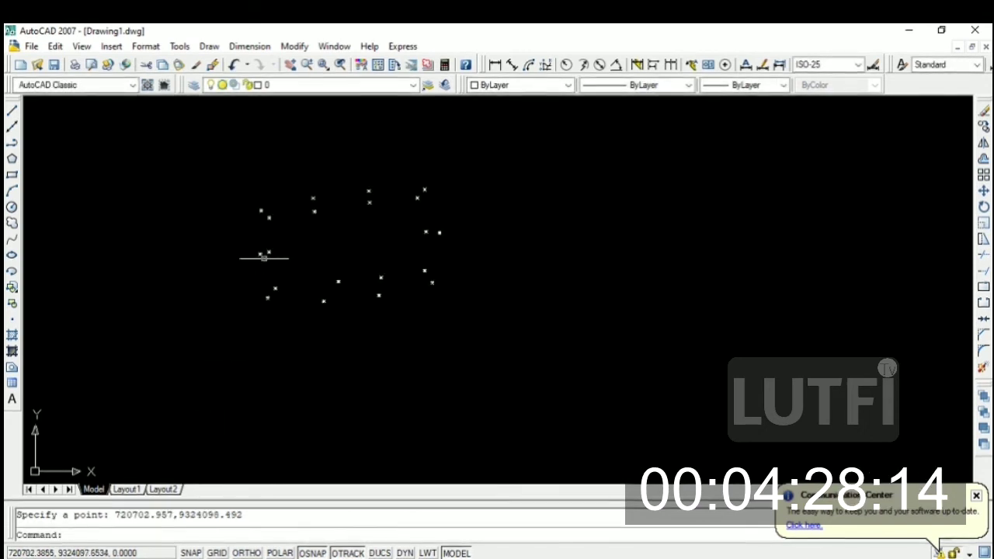
scroll(272, 209, up, 2)
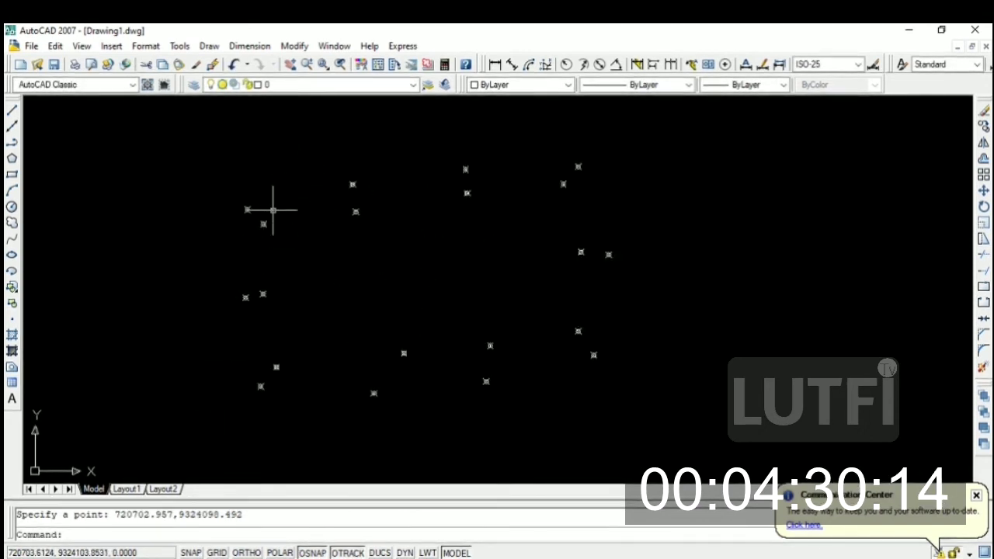
scroll(263, 224, up, 2)
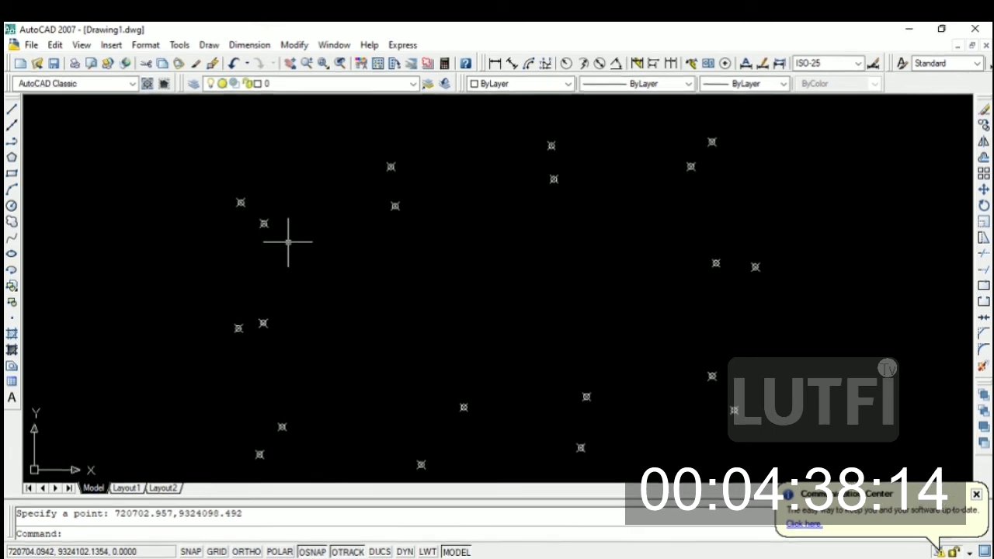
text(PL)
Start a polyline on the first inner-ring survey node and snap it through the next two nodes
key(Return)
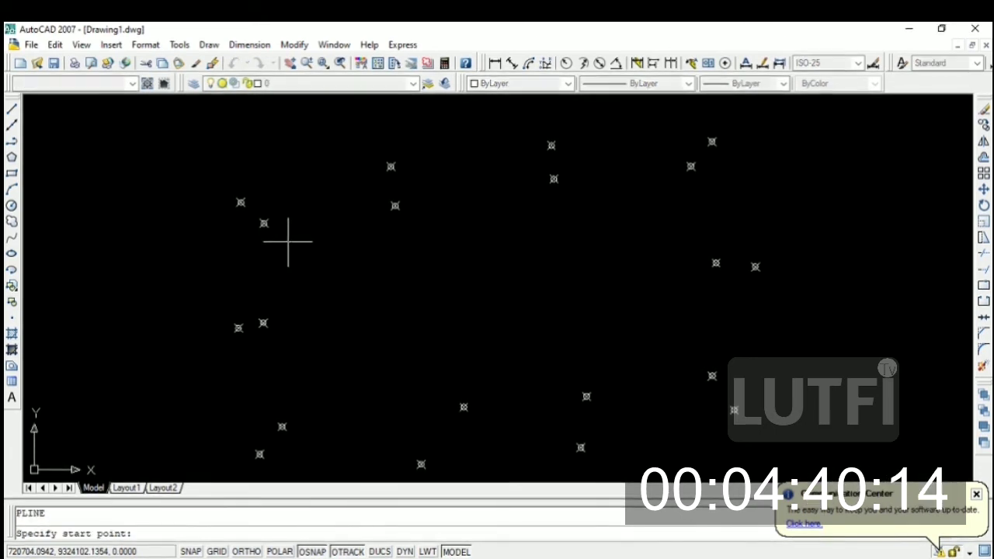
scroll(275, 207, up, 2)
scroll(294, 228, up, 2)
scroll(293, 228, up, 2)
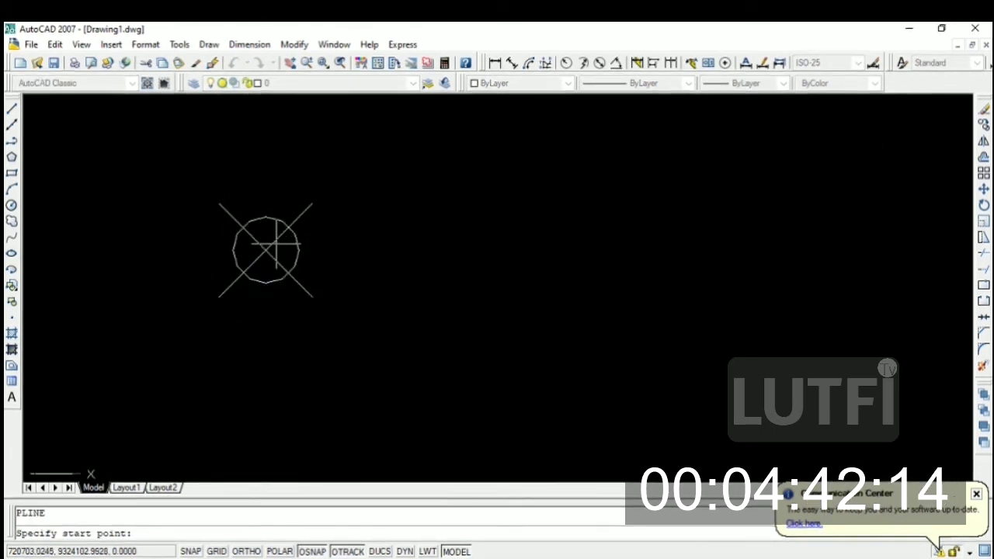
scroll(262, 248, up, 2)
click(266, 271)
scroll(266, 271, down, 3)
scroll(265, 271, down, 3)
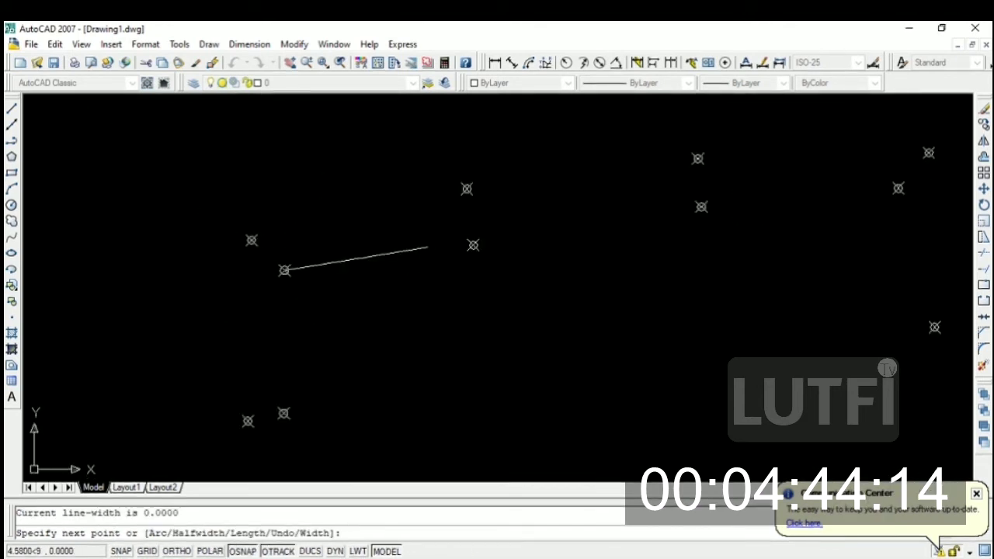
scroll(435, 249, up, 4)
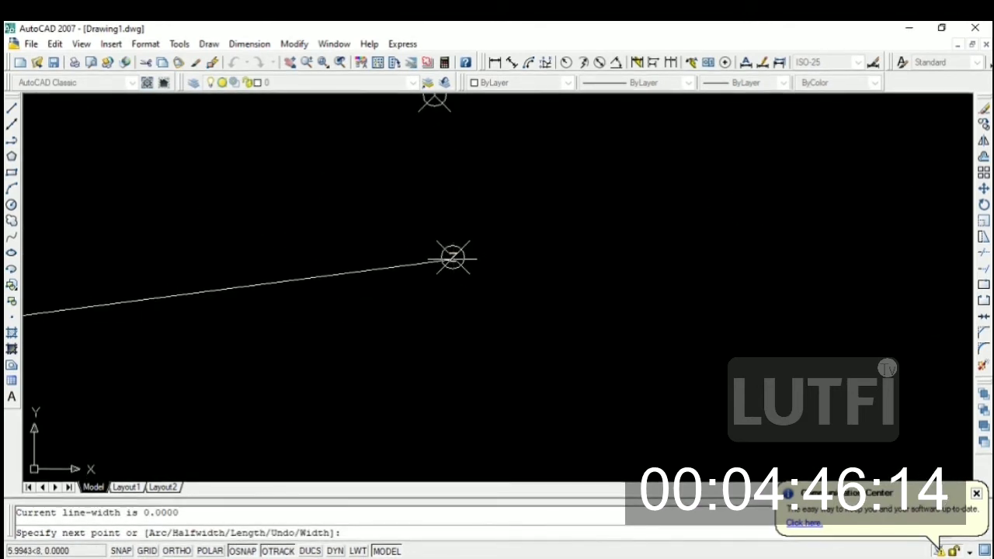
click(454, 258)
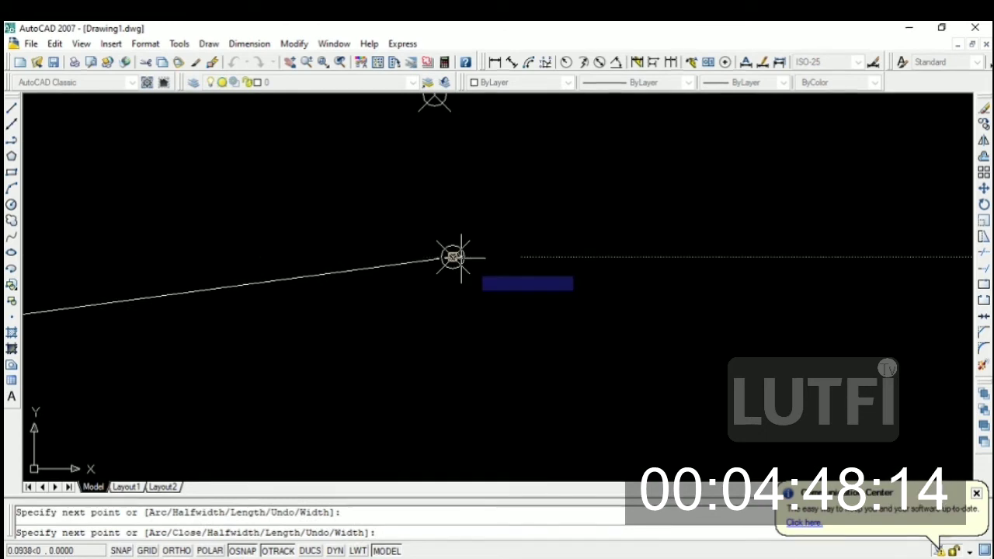
scroll(455, 255, down, 3)
scroll(590, 252, up, 4)
scroll(591, 250, up, 3)
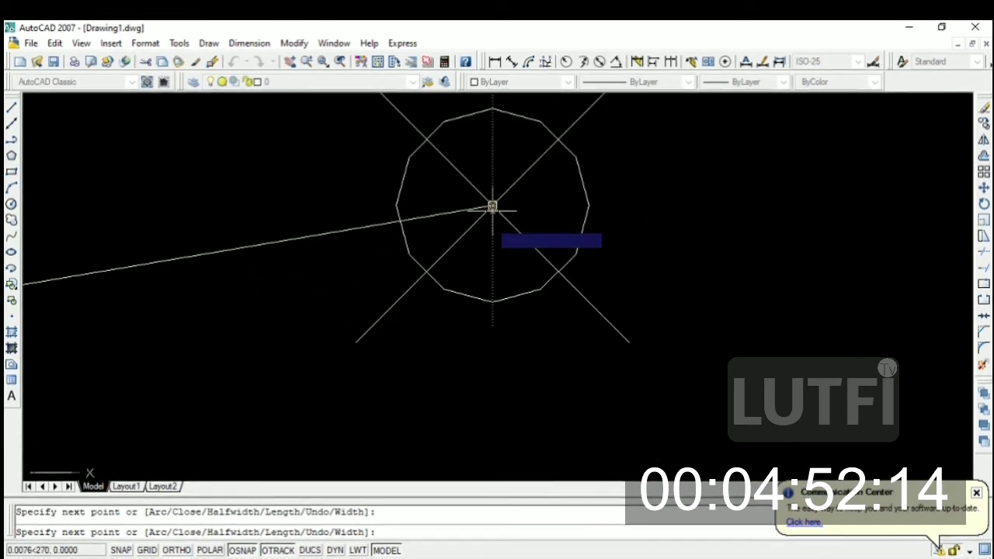
click(492, 206)
Extend the polyline through the next four inner-ring survey nodes
scroll(490, 221, down, 2)
scroll(509, 216, down, 2)
scroll(544, 222, up, 2)
scroll(560, 227, up, 3)
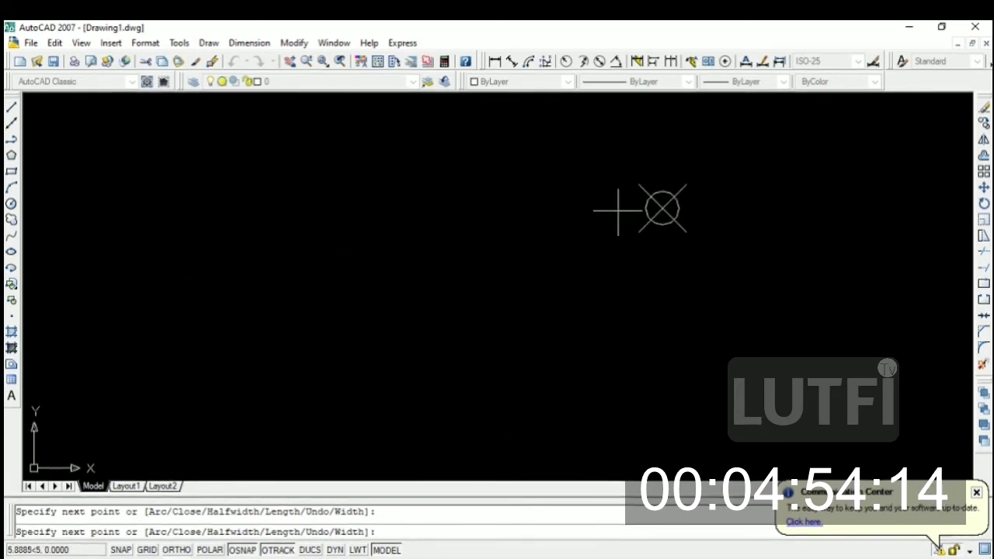
click(663, 208)
scroll(663, 208, down, 1)
scroll(664, 205, down, 2)
scroll(662, 208, up, 1)
scroll(662, 209, up, 2)
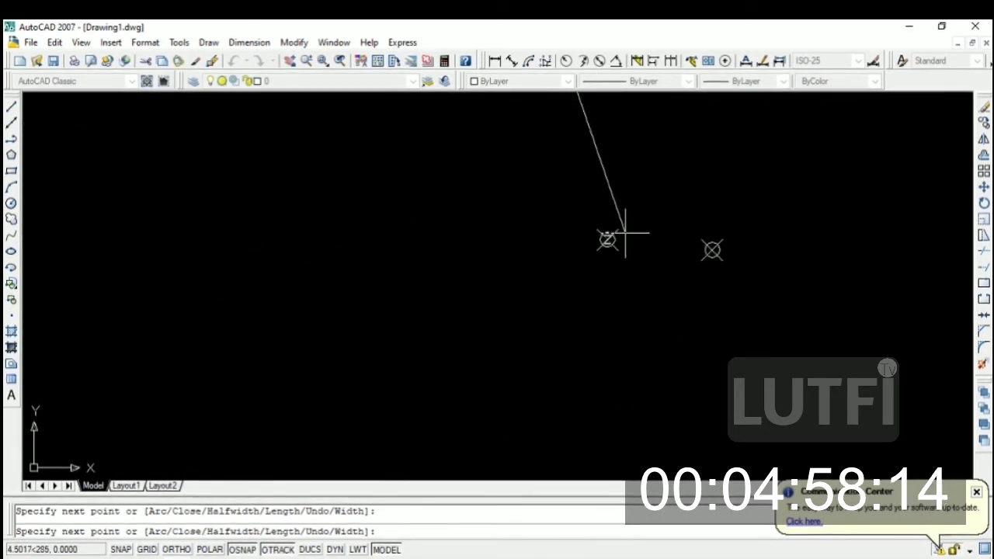
scroll(614, 232, up, 2)
click(584, 225)
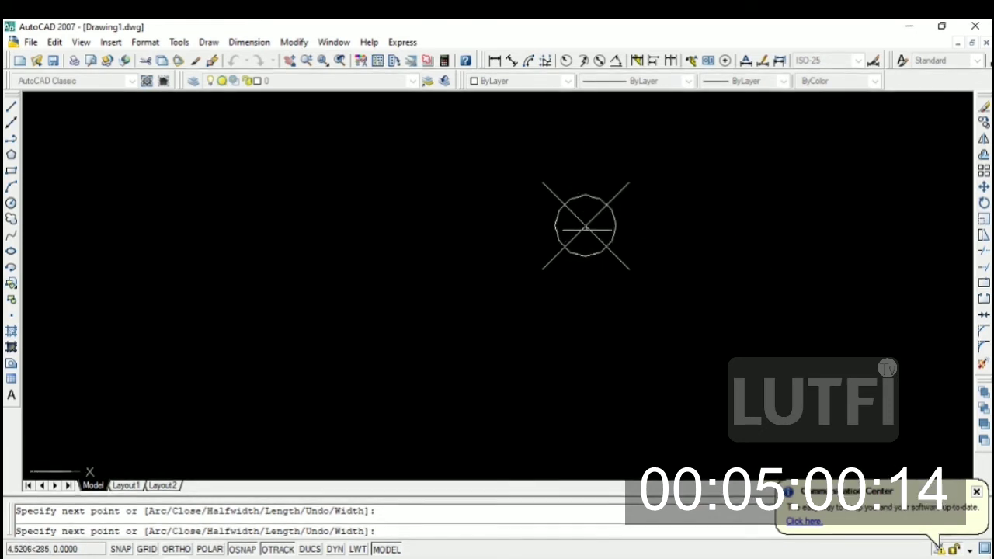
scroll(584, 227, down, 4)
scroll(598, 339, up, 2)
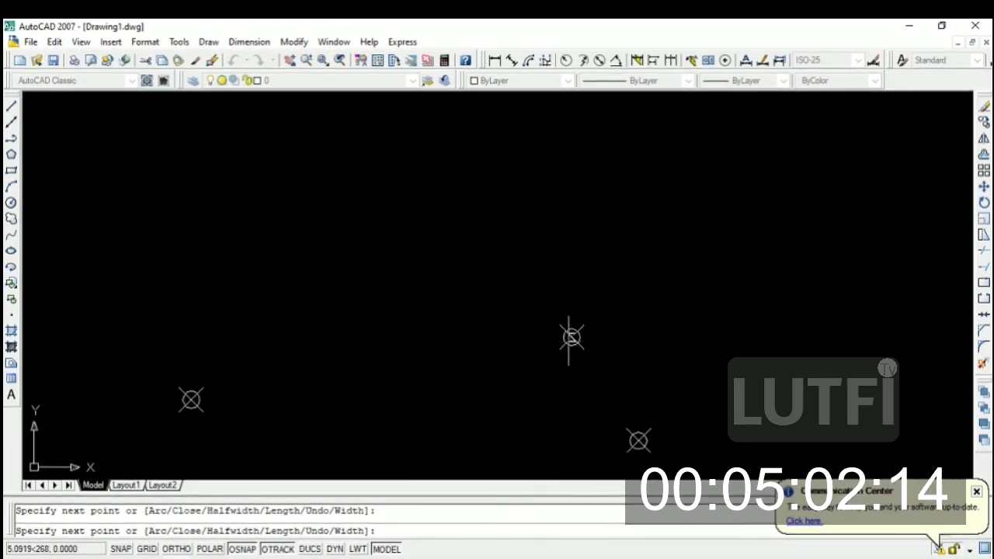
scroll(572, 342, up, 2)
click(574, 328)
scroll(573, 332, down, 3)
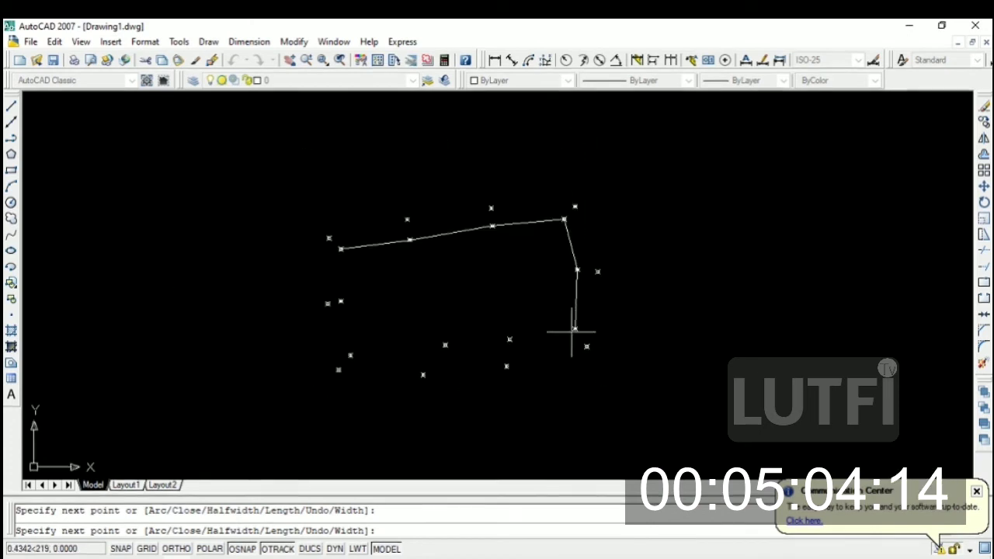
scroll(508, 339, up, 1)
scroll(521, 330, up, 1)
scroll(518, 336, up, 1)
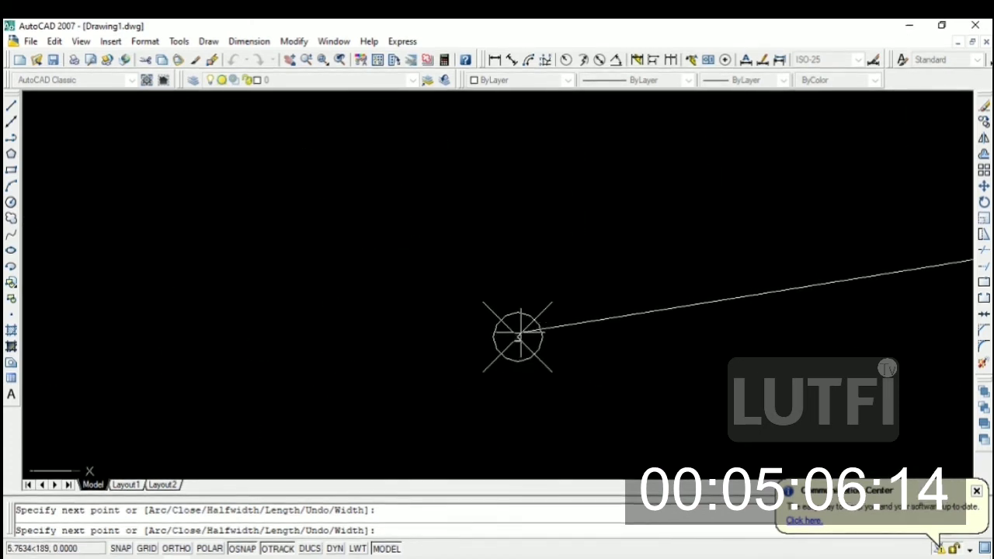
click(518, 335)
Snap the last three inner-ring vertices and close the polyline back to its start
scroll(520, 334, down, 3)
scroll(497, 335, down, 3)
scroll(412, 345, up, 4)
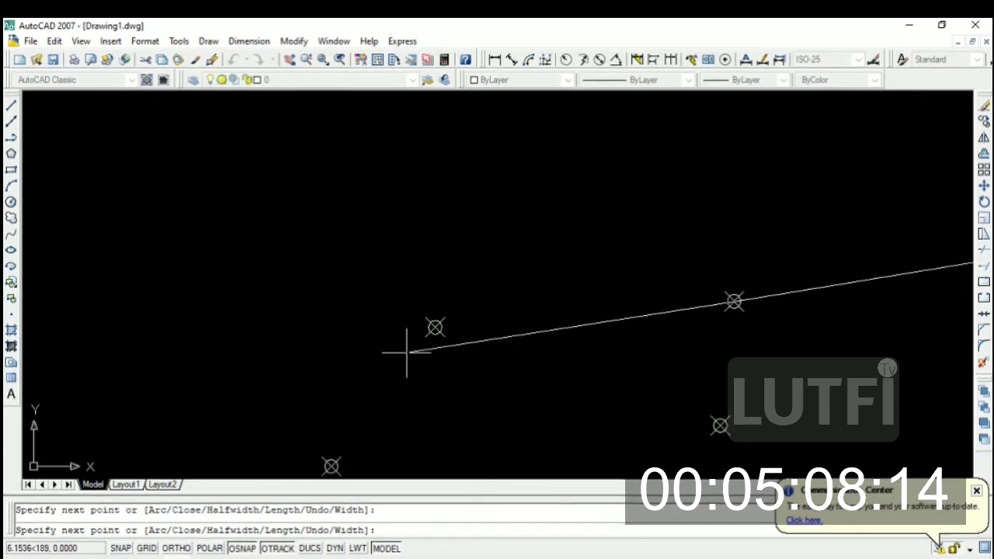
scroll(439, 320, up, 1)
click(445, 317)
scroll(447, 320, down, 4)
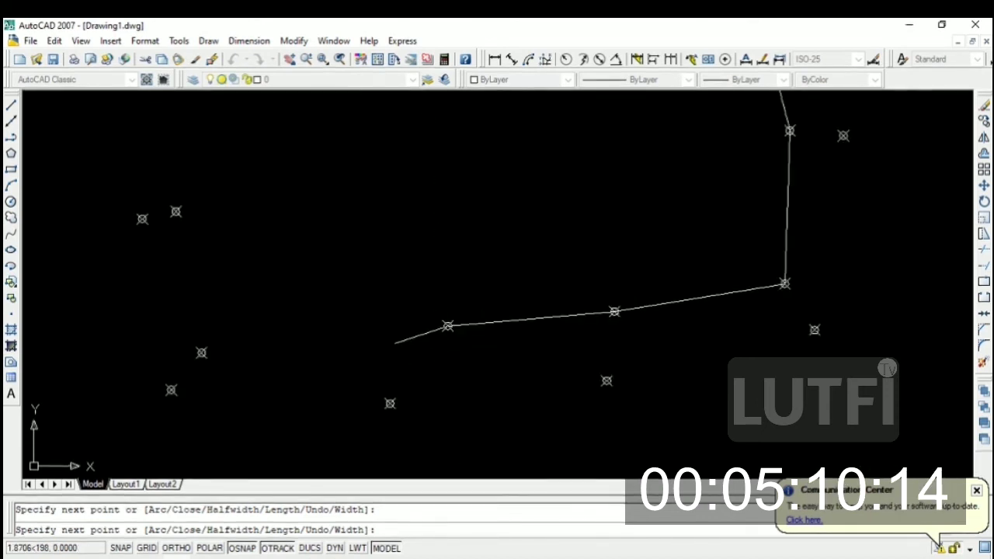
scroll(204, 353, up, 4)
scroll(233, 342, up, 2)
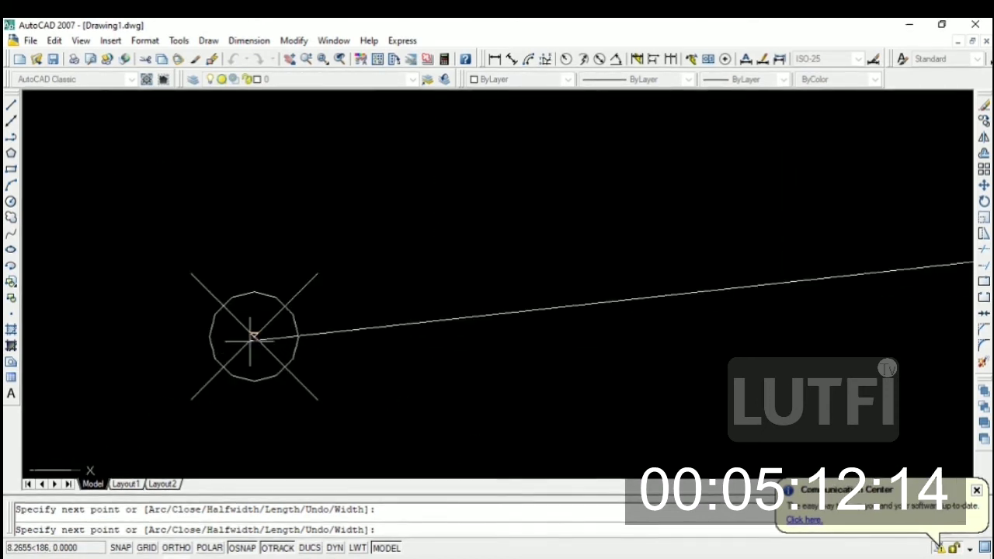
click(254, 336)
scroll(255, 337, down, 5)
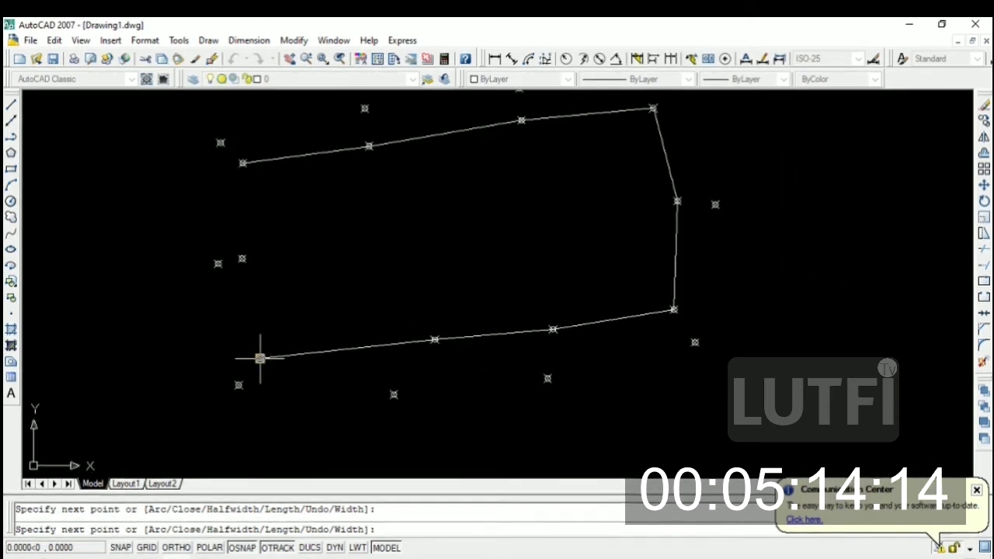
scroll(235, 233, up, 3)
scroll(256, 272, up, 3)
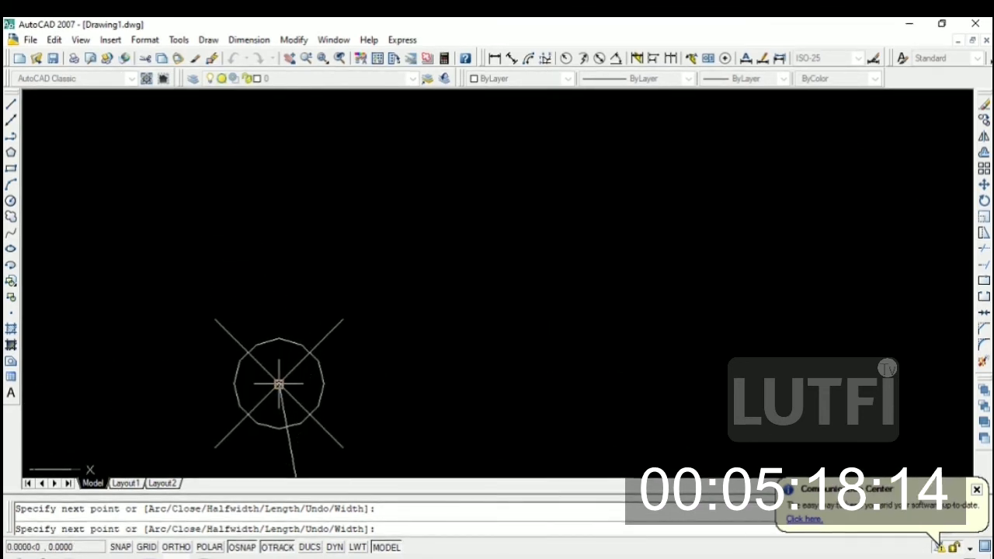
scroll(283, 383, down, 3)
scroll(295, 379, down, 3)
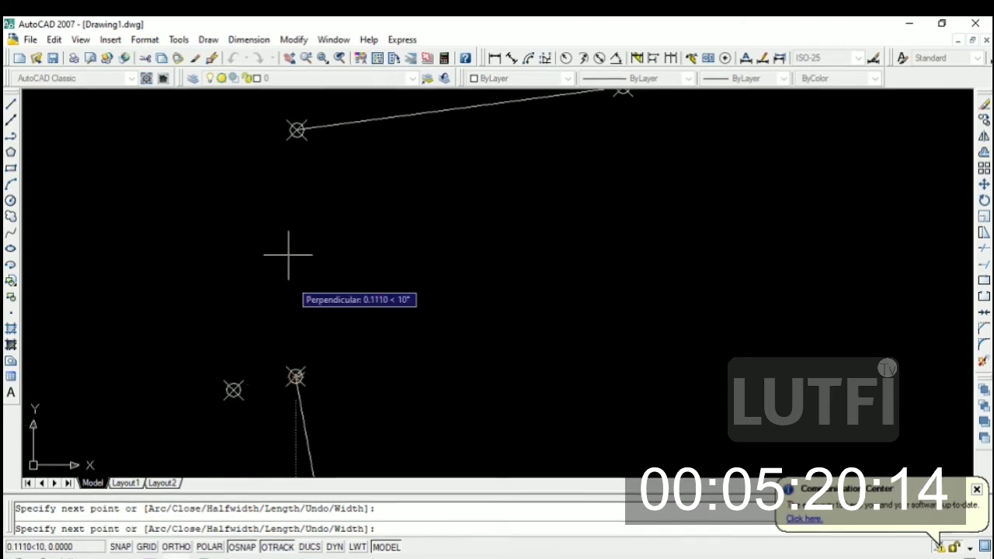
scroll(296, 108, up, 2)
scroll(319, 204, up, 2)
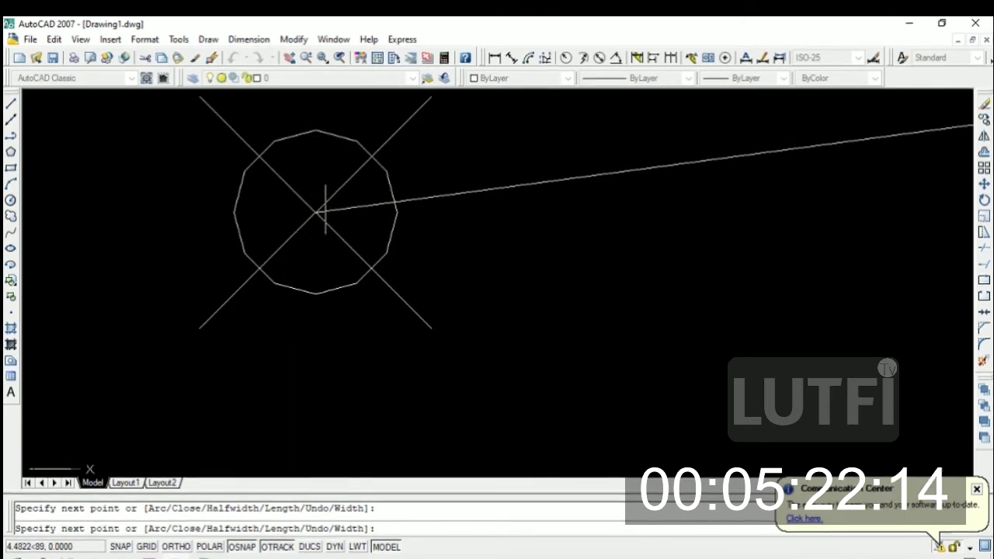
click(315, 212)
scroll(316, 212, down, 1)
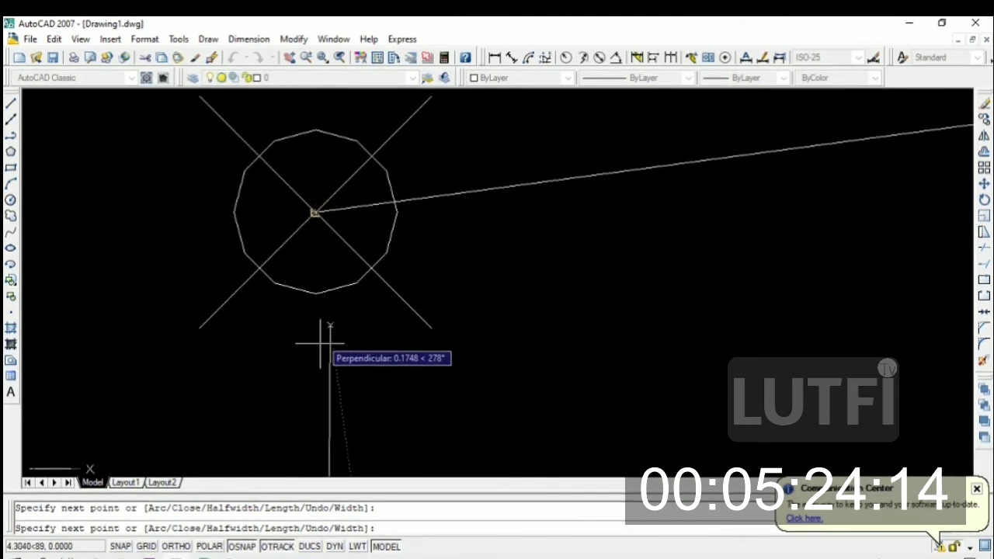
scroll(312, 334, down, 3)
scroll(310, 330, down, 1)
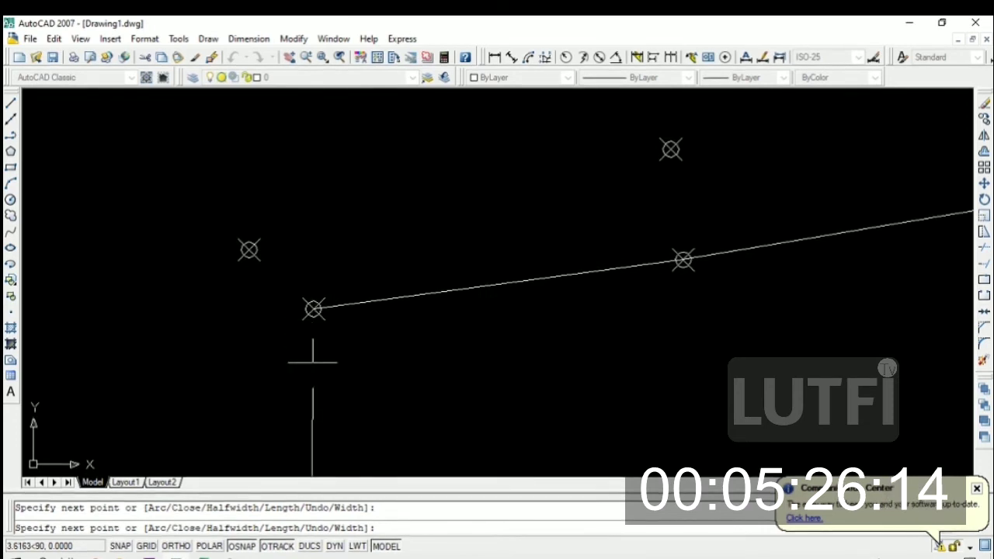
text(C)
key(Return)
Start a new polyline at an outer survey node and snap the next outer-ring vertex
scroll(313, 360, down, 8)
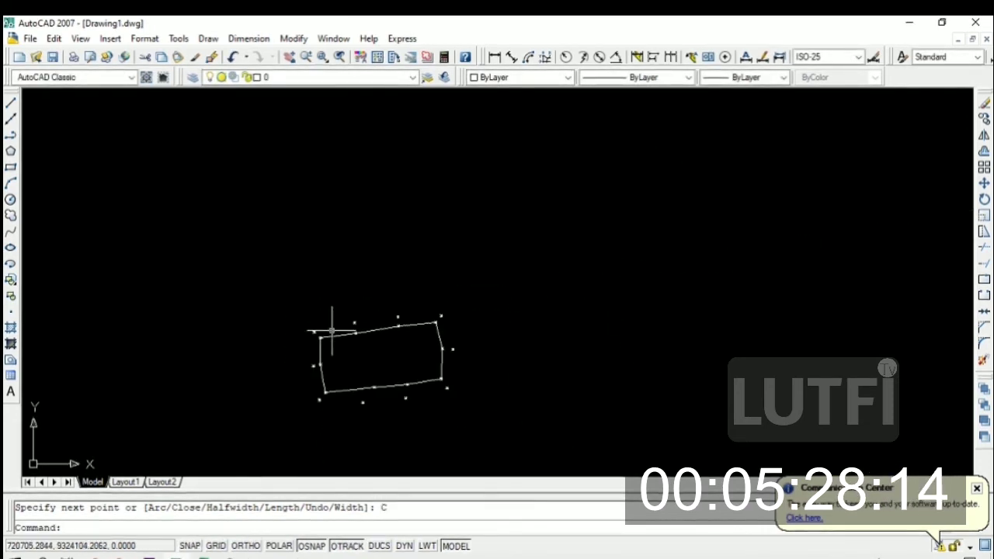
scroll(328, 328, up, 4)
scroll(255, 289, up, 3)
text(PL)
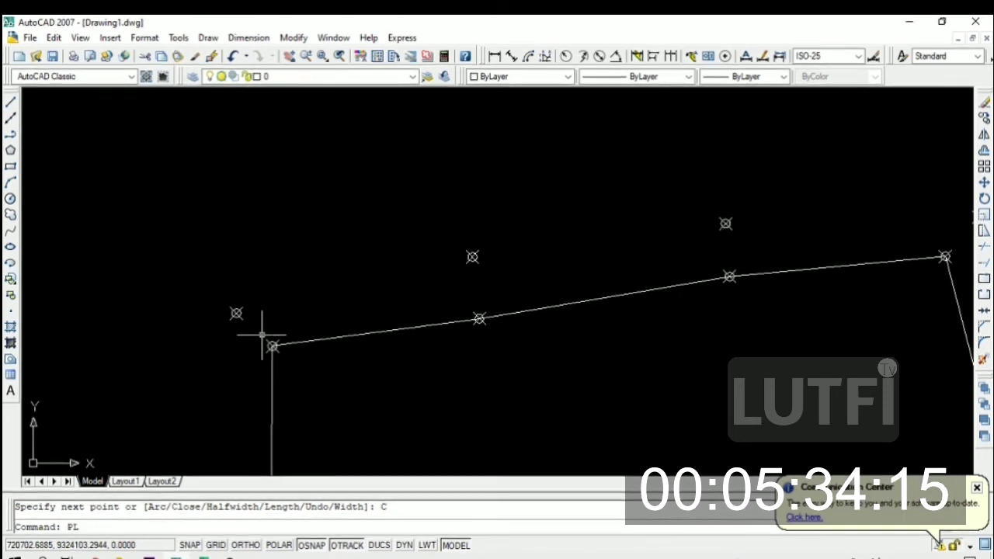
key(Return)
scroll(232, 306, up, 5)
scroll(243, 332, up, 5)
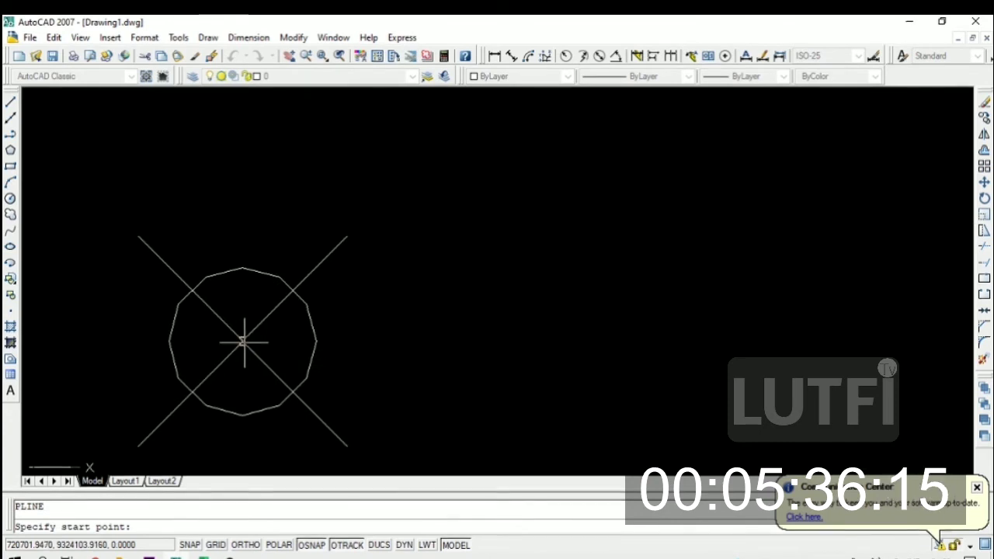
click(243, 341)
scroll(243, 342, down, 3)
scroll(243, 341, down, 3)
scroll(349, 365, up, 3)
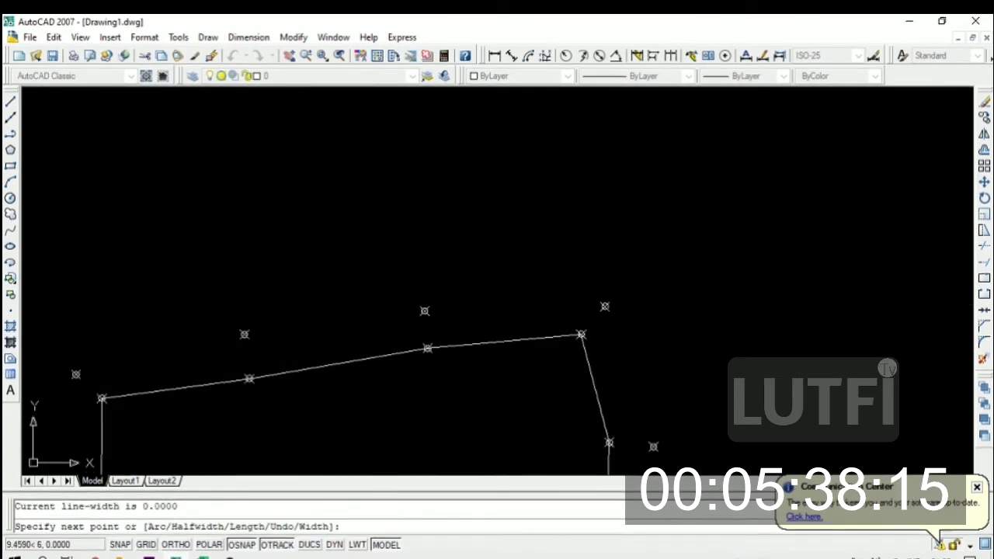
scroll(76, 374, up, 3)
scroll(75, 375, up, 5)
scroll(76, 375, up, 3)
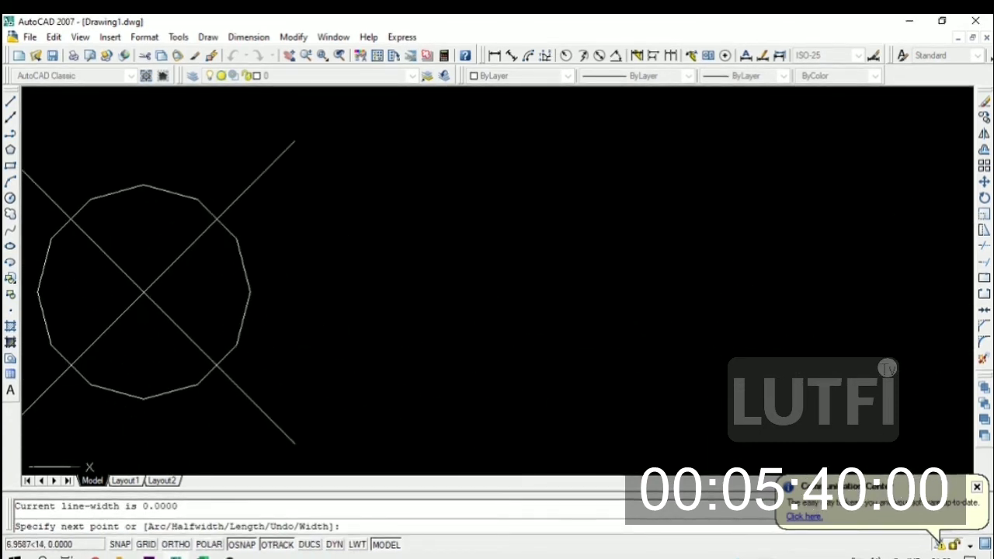
click(143, 292)
Snap two more outer-ring vertices on the remaining nodes and close the outer polyline
scroll(155, 303, down, 3)
scroll(156, 303, down, 3)
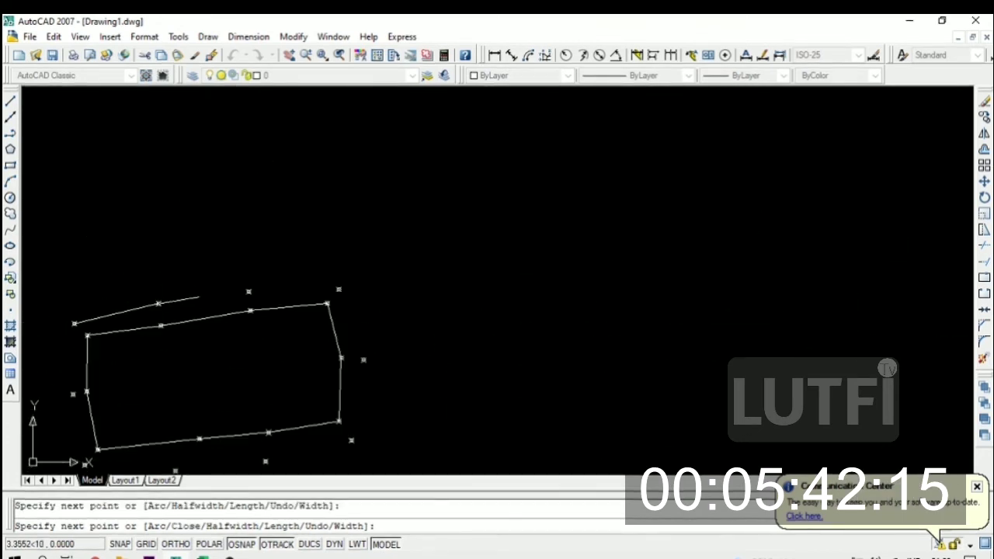
scroll(410, 324, up, 3)
scroll(116, 288, up, 3)
scroll(143, 264, up, 5)
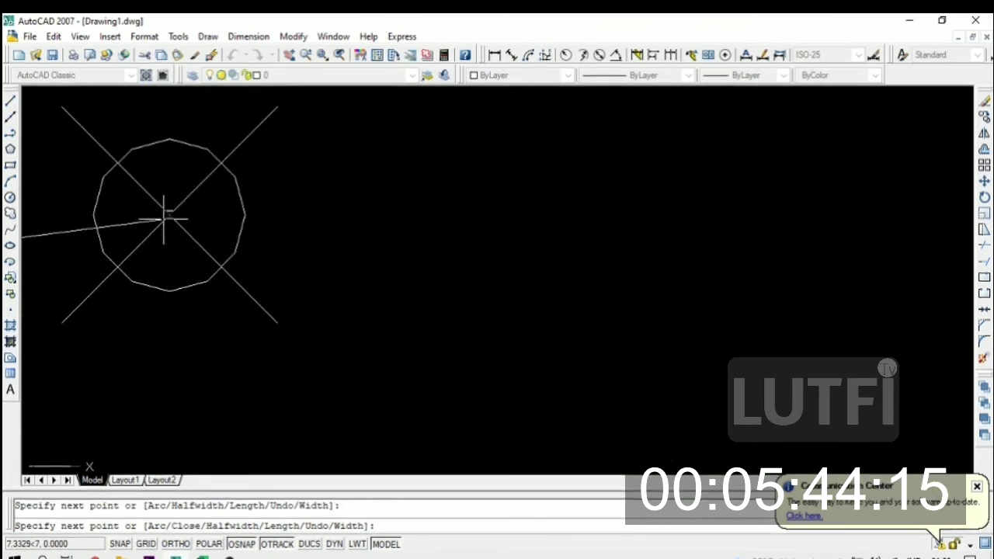
scroll(171, 225, down, 5)
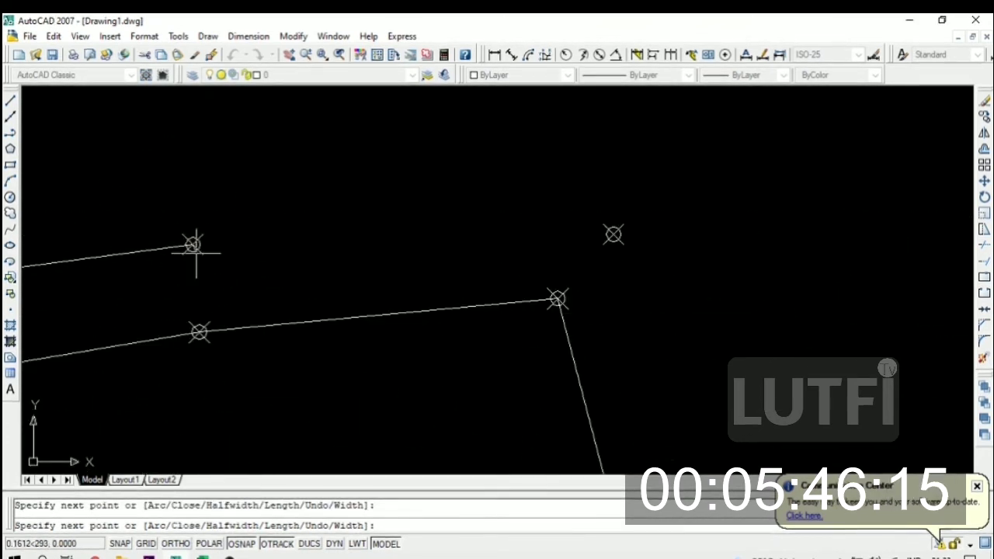
scroll(598, 245, up, 3)
scroll(588, 254, up, 3)
middle_drag(555, 273, 531, 306)
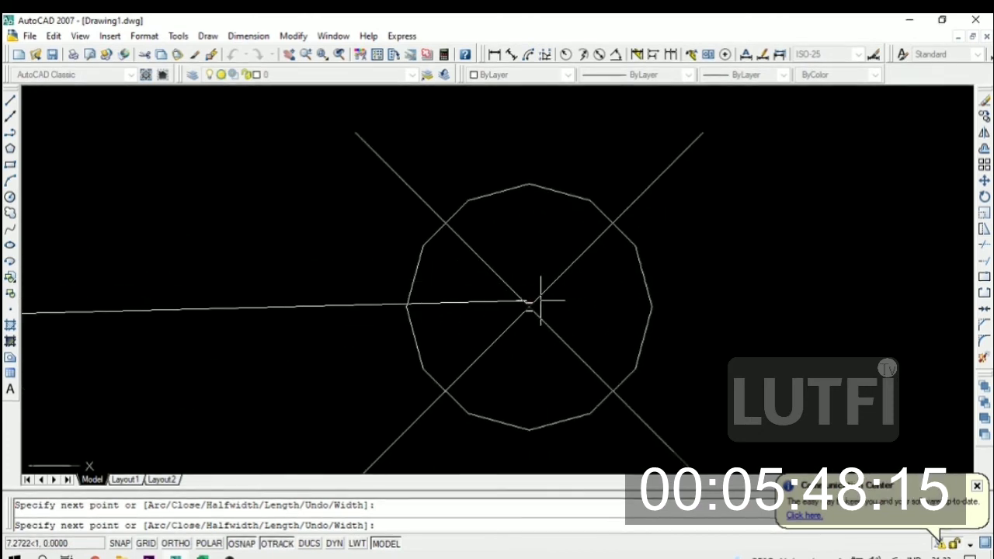
click(531, 306)
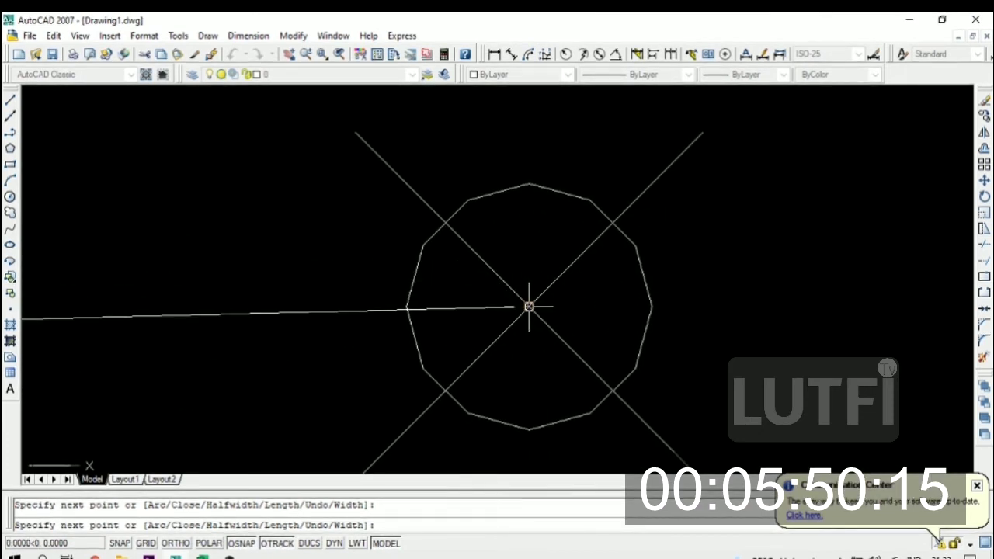
scroll(533, 283, down, 3)
scroll(555, 303, down, 2)
scroll(560, 307, up, 3)
scroll(543, 332, up, 3)
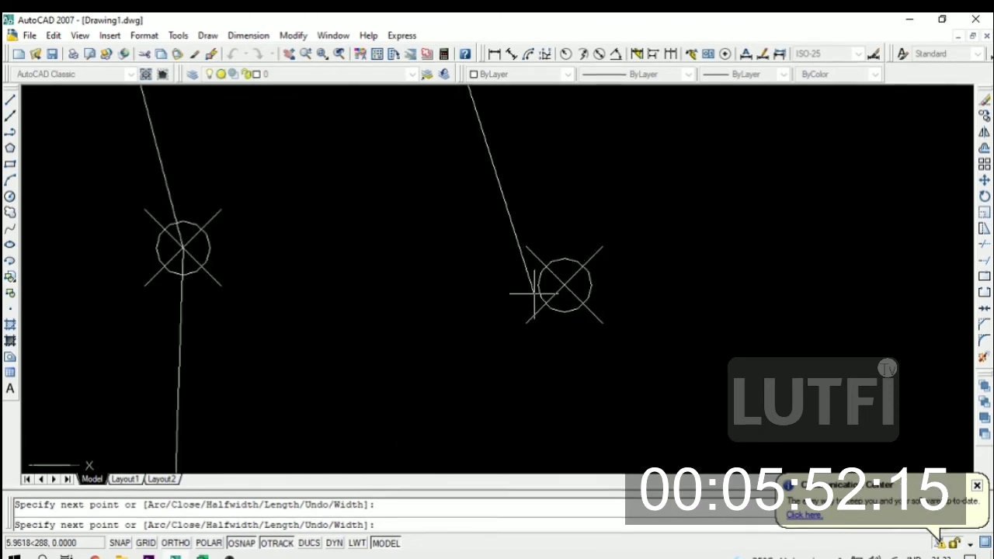
scroll(566, 284, up, 3)
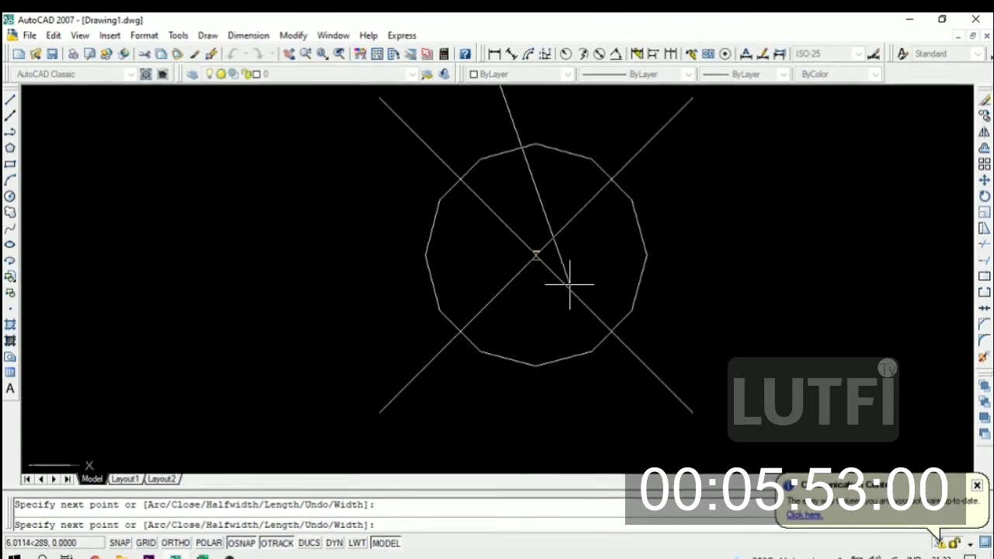
click(537, 256)
scroll(537, 258, down, 3)
scroll(536, 233, down, 2)
scroll(522, 320, up, 4)
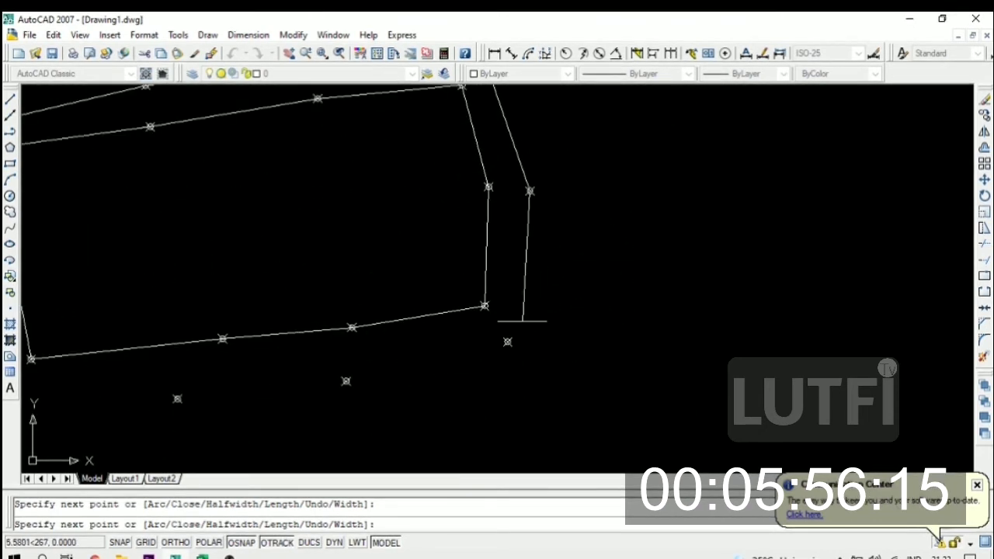
scroll(523, 320, up, 3)
scroll(504, 337, up, 3)
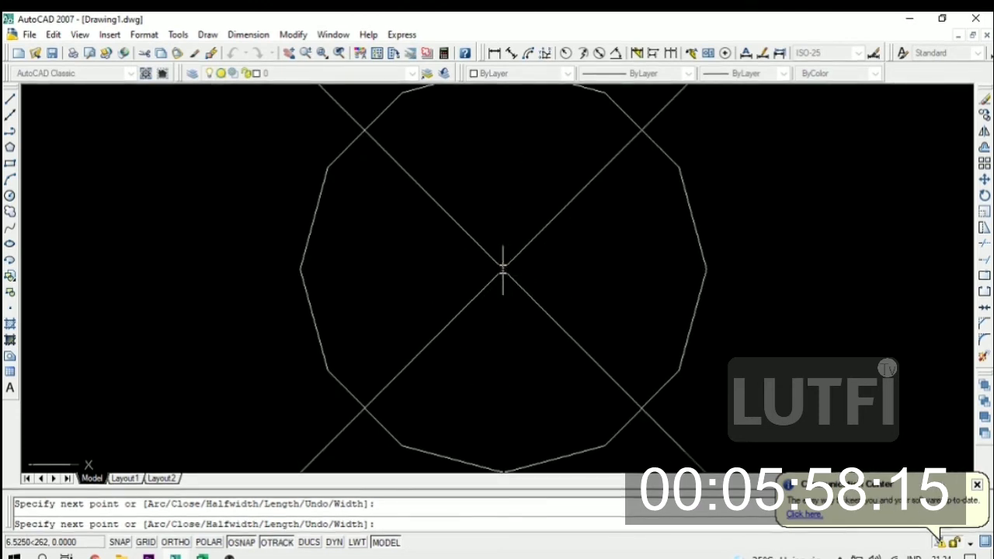
scroll(505, 268, down, 3)
scroll(508, 266, down, 3)
scroll(482, 287, down, 2)
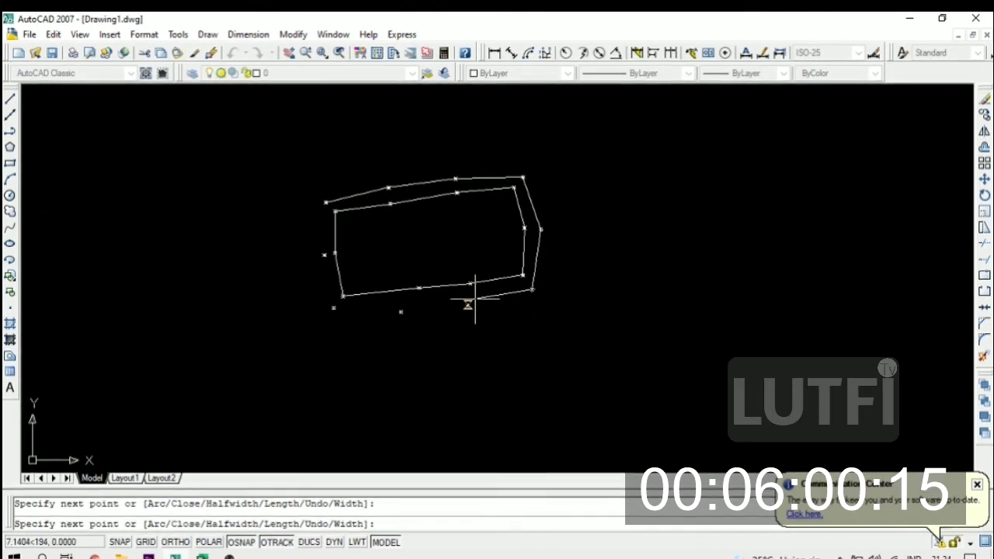
scroll(473, 293, up, 6)
scroll(435, 323, up, 4)
scroll(416, 342, up, 3)
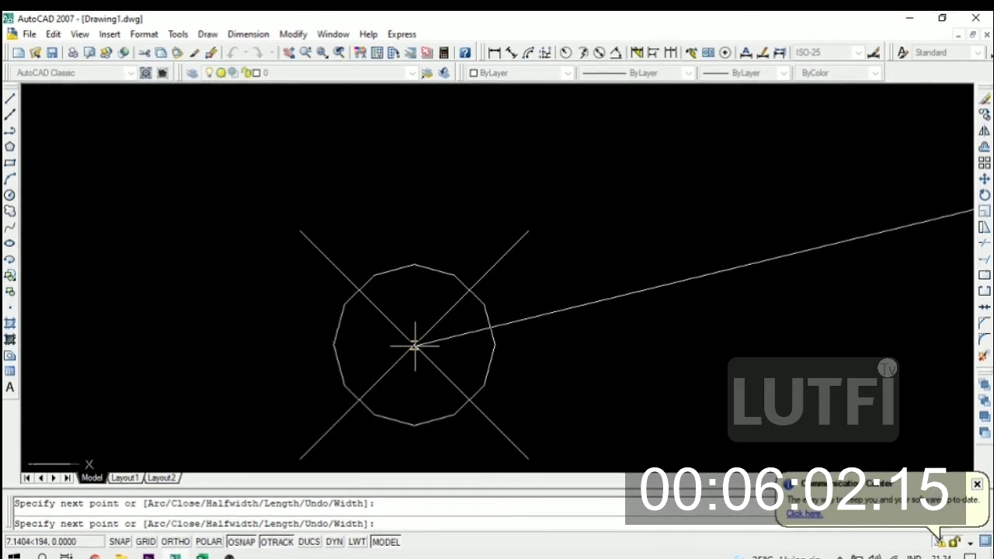
scroll(435, 344, down, 5)
scroll(419, 338, down, 2)
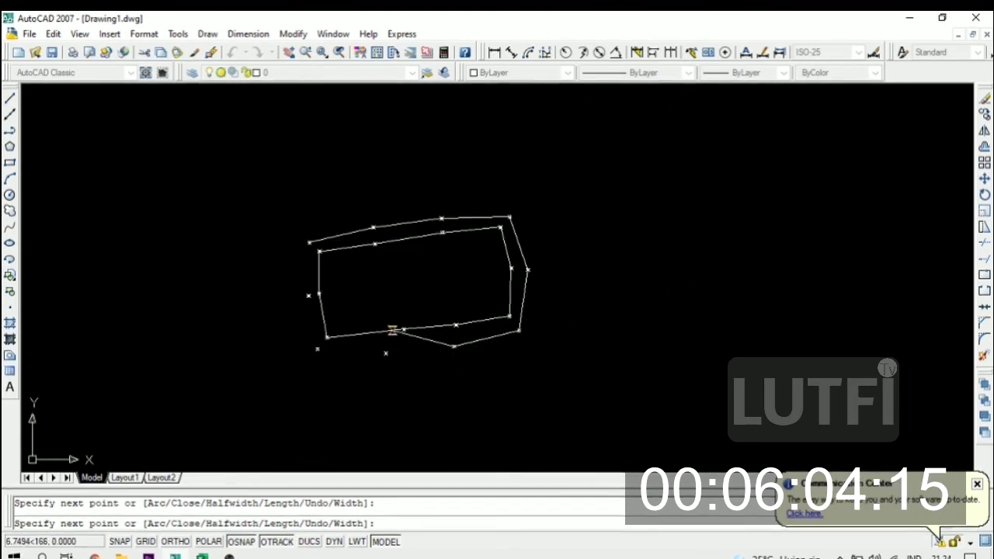
scroll(381, 342, up, 3)
scroll(365, 347, up, 3)
scroll(342, 338, up, 3)
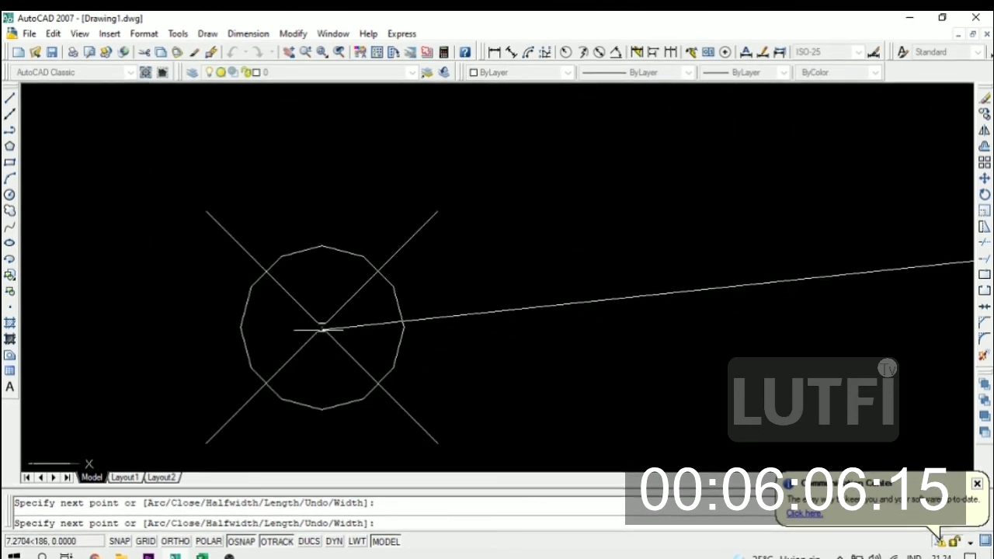
scroll(322, 329, down, 6)
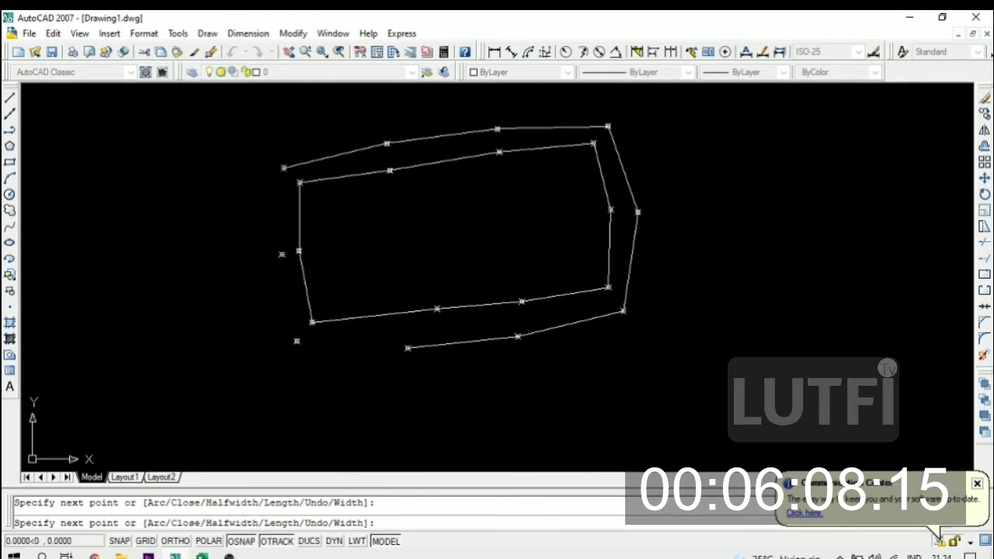
scroll(416, 349, up, 1)
scroll(419, 351, up, 3)
scroll(423, 352, up, 2)
scroll(431, 354, up, 1)
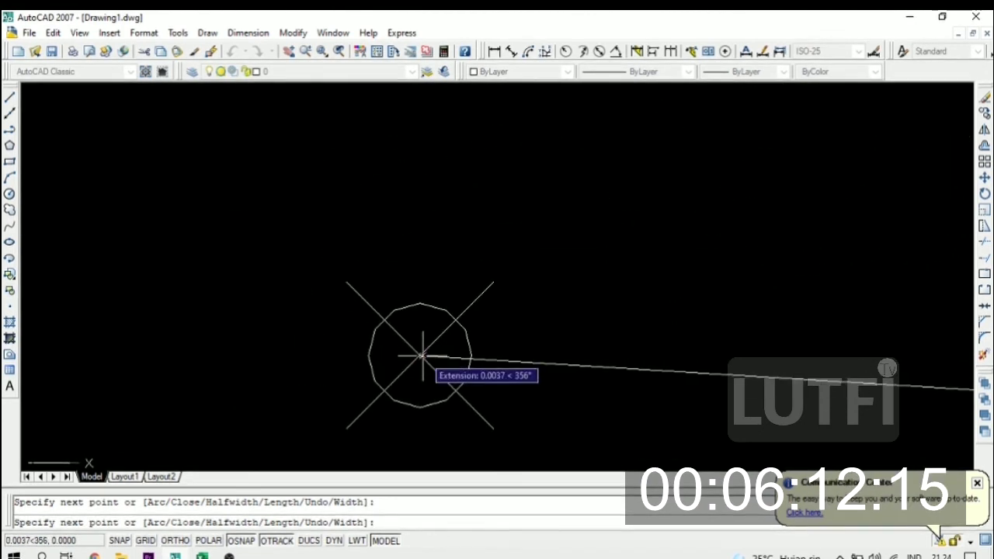
scroll(424, 357, down, 5)
scroll(419, 346, down, 2)
scroll(423, 330, up, 3)
scroll(419, 323, up, 4)
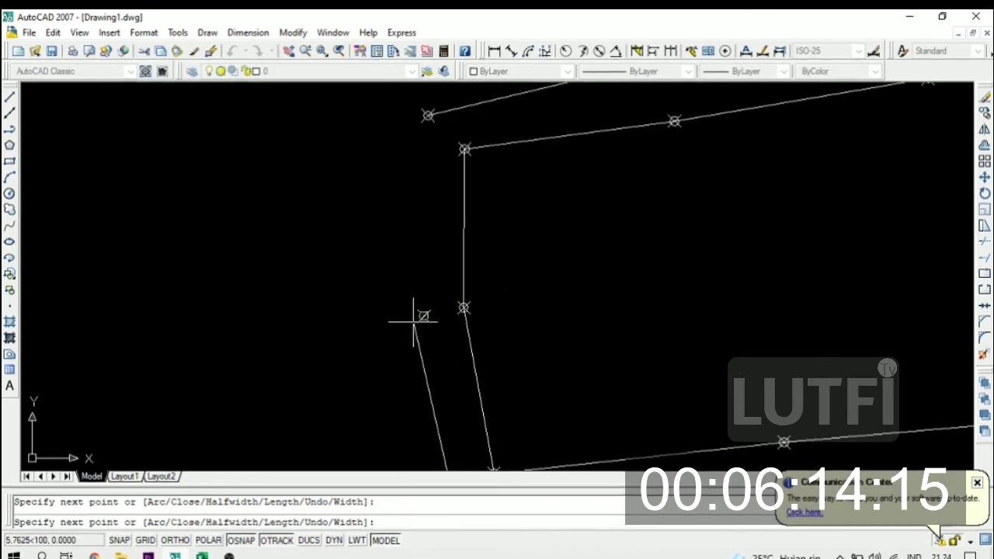
scroll(413, 318, up, 4)
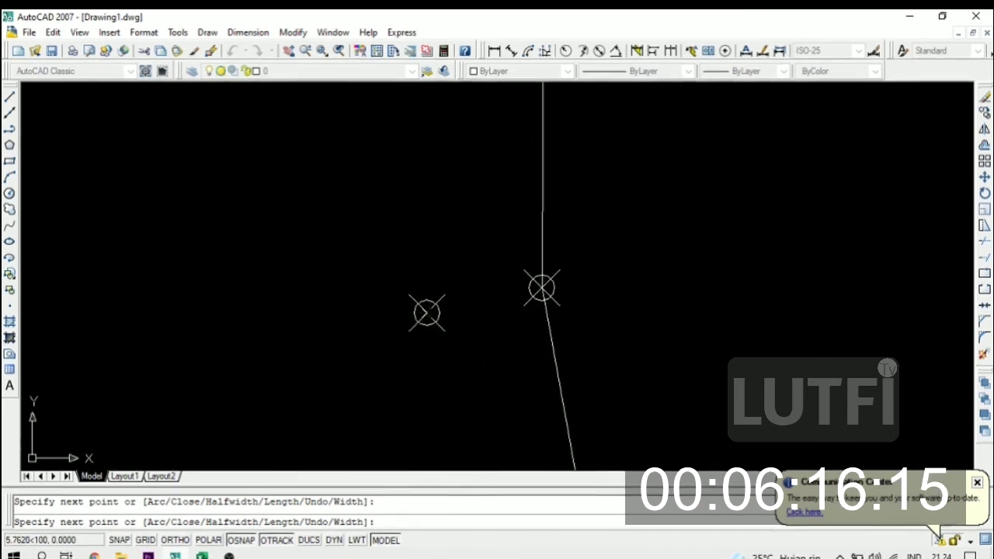
scroll(426, 313, down, 4)
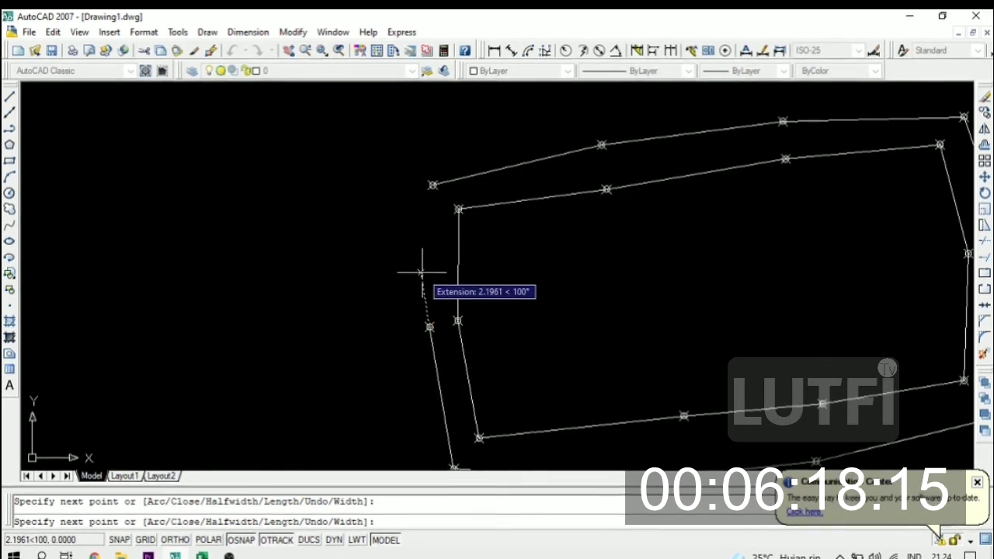
text(C)
key(Return)
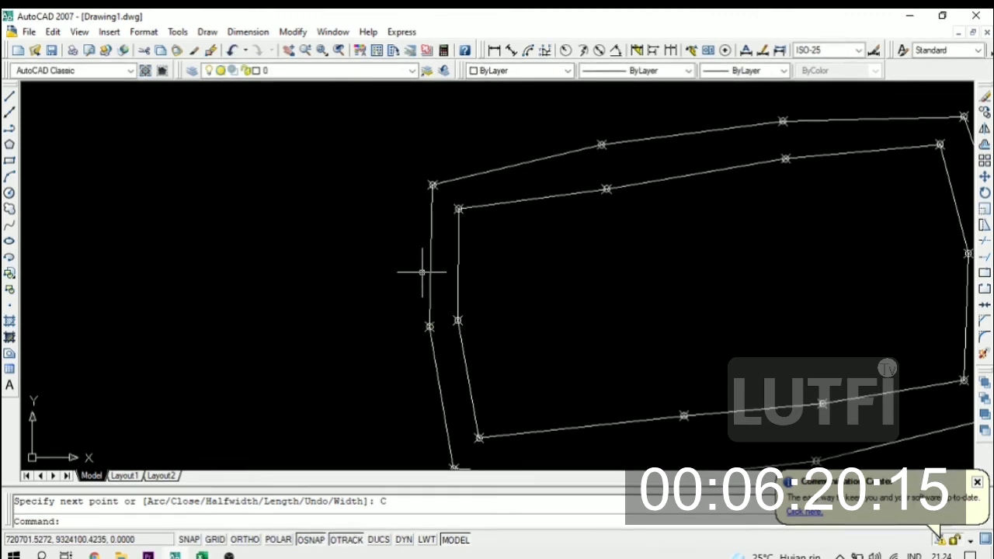
scroll(423, 270, down, 4)
scroll(441, 267, up, 3)
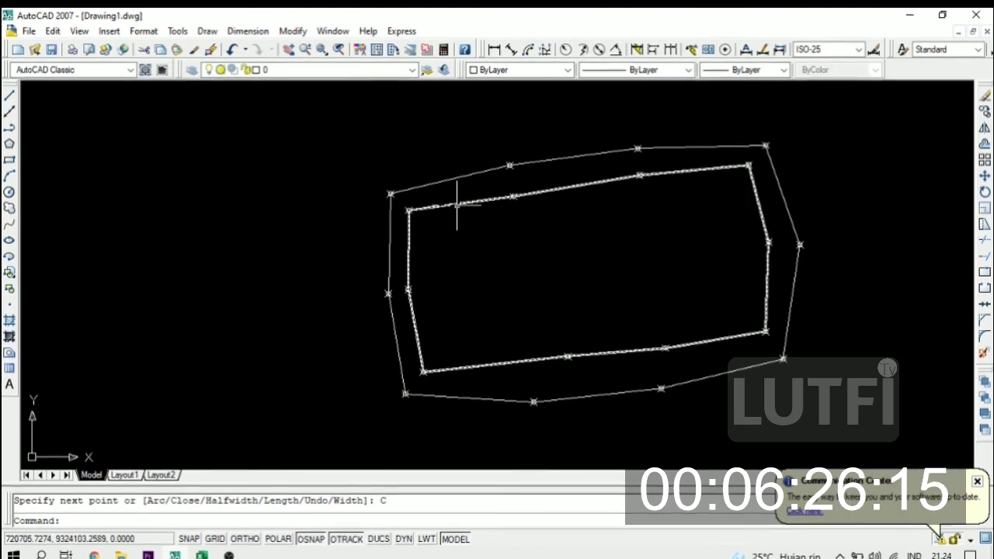
scroll(406, 203, up, 3)
scroll(392, 209, down, 2)
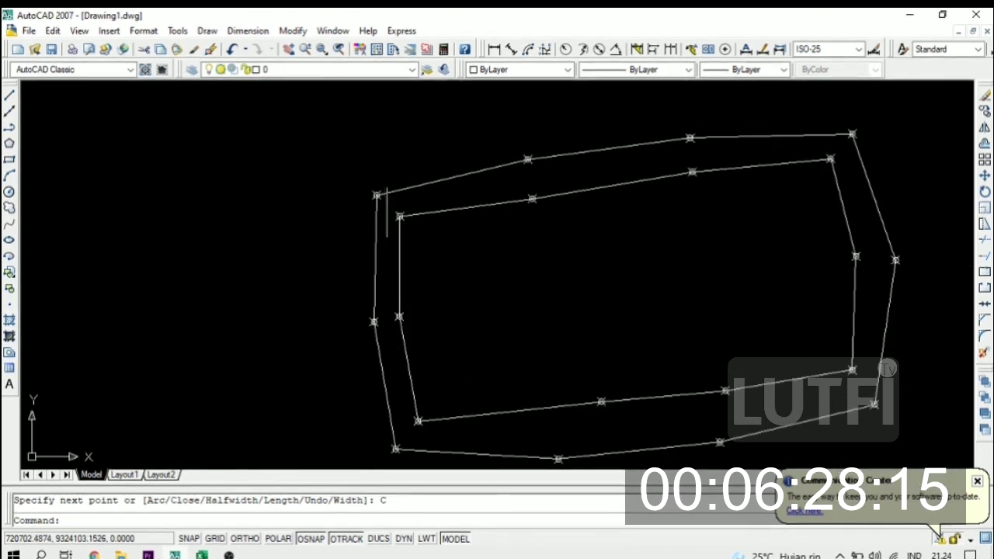
scroll(403, 237, up, 3)
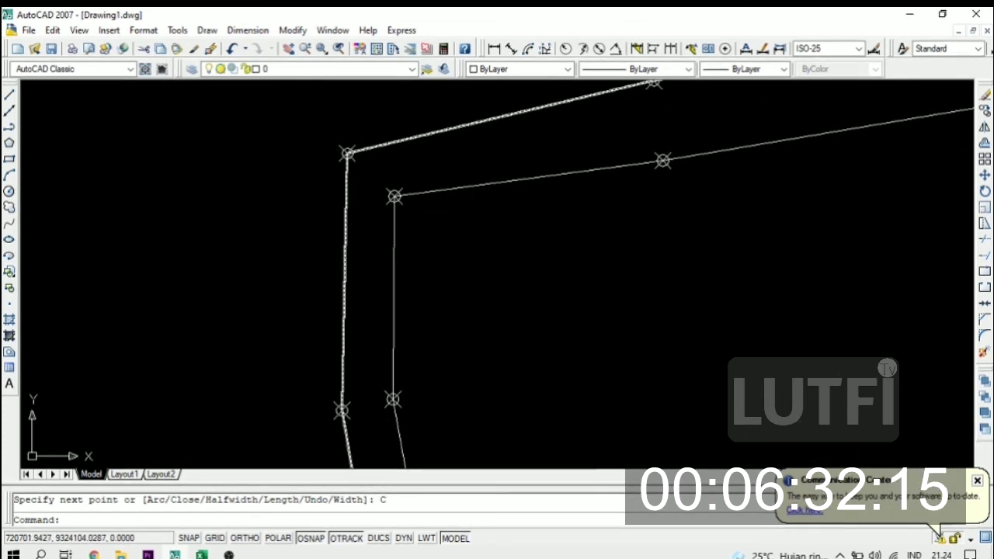
scroll(395, 196, up, 2)
text(L)
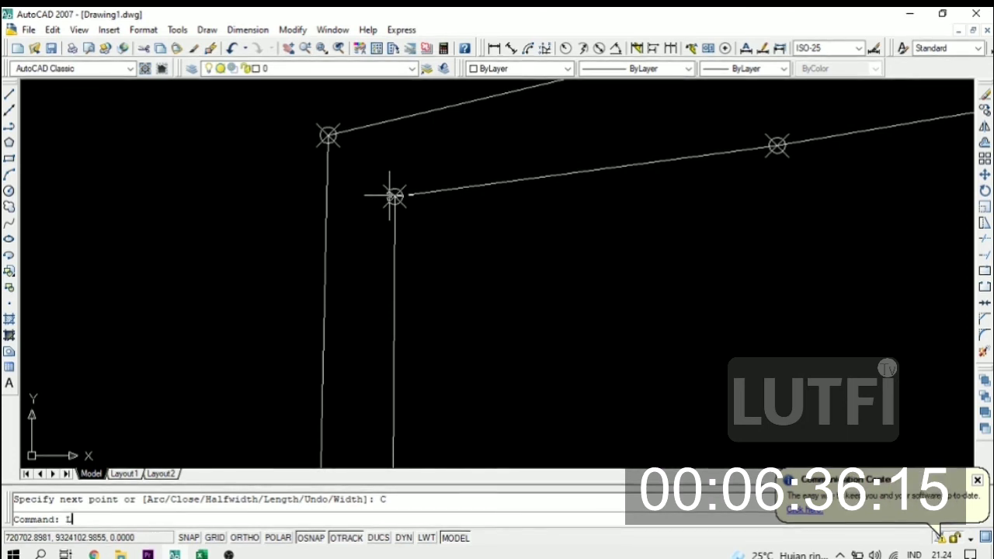
Draw a line joining the top-left corner vertices of the inner and outer rings
key(Return)
scroll(393, 196, up, 1)
scroll(388, 206, up, 1)
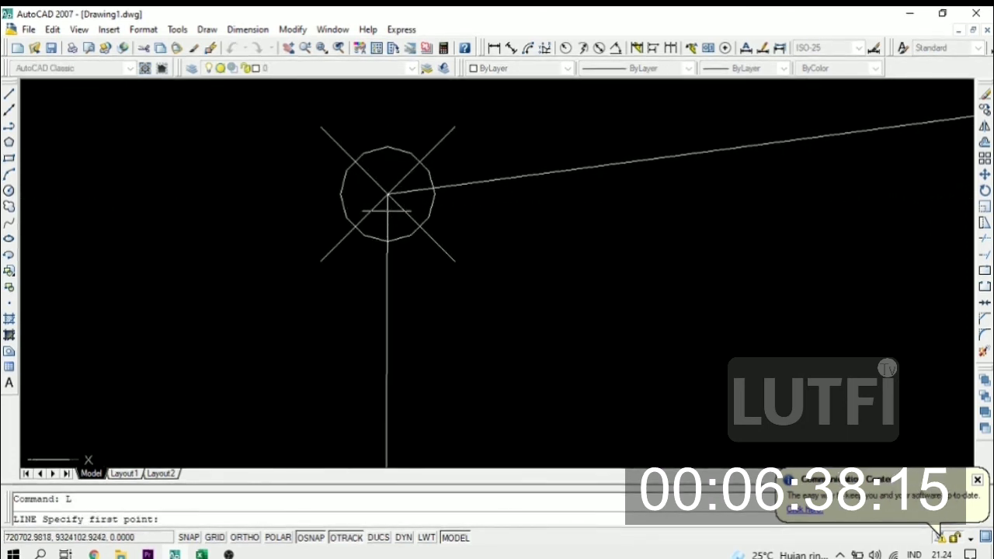
scroll(389, 206, down, 2)
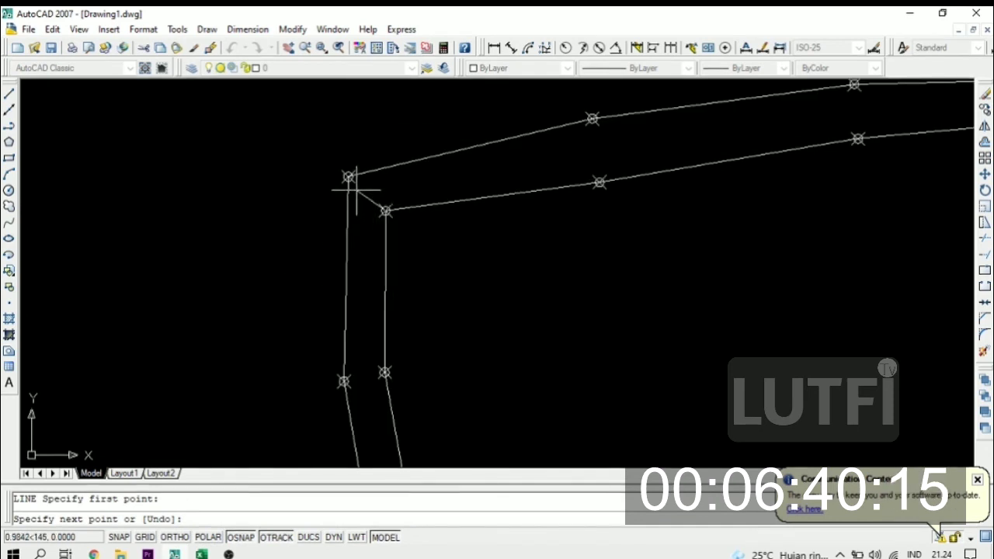
scroll(345, 173, up, 1)
scroll(275, 118, up, 3)
scroll(274, 123, up, 1)
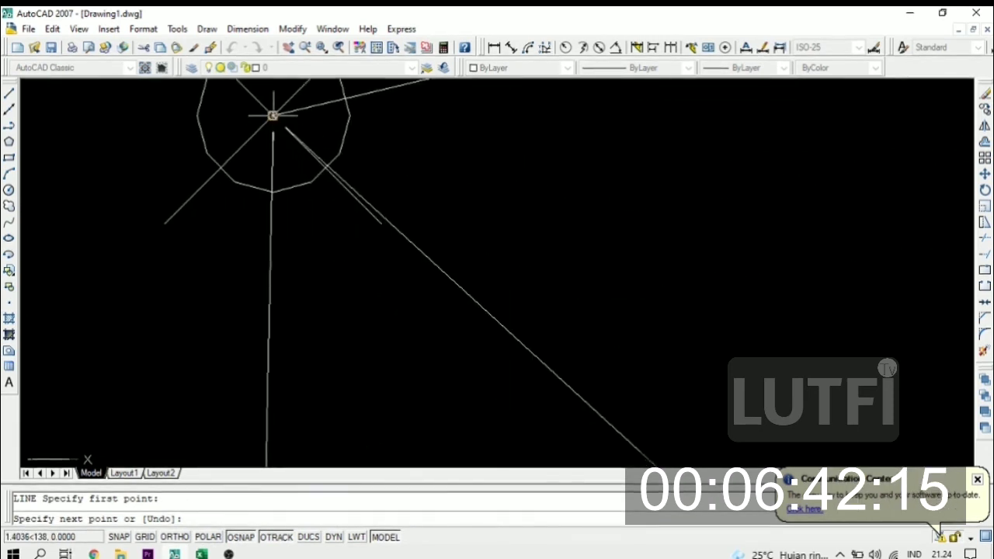
click(665, 465)
key(Return)
Draw a line with L from one ring's top-right corner vertex to the other's
scroll(308, 169, down, 3)
scroll(379, 198, down, 2)
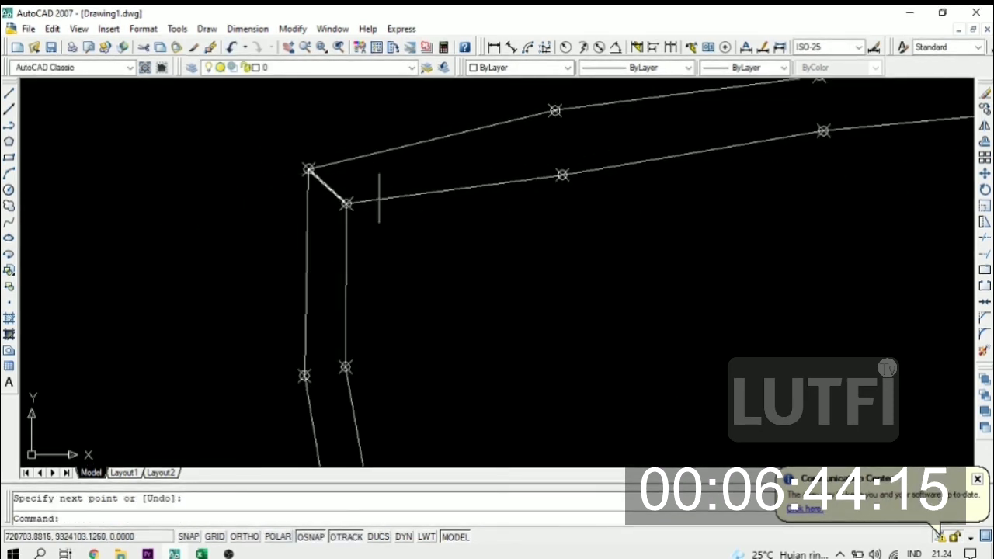
scroll(379, 198, down, 6)
scroll(441, 207, up, 3)
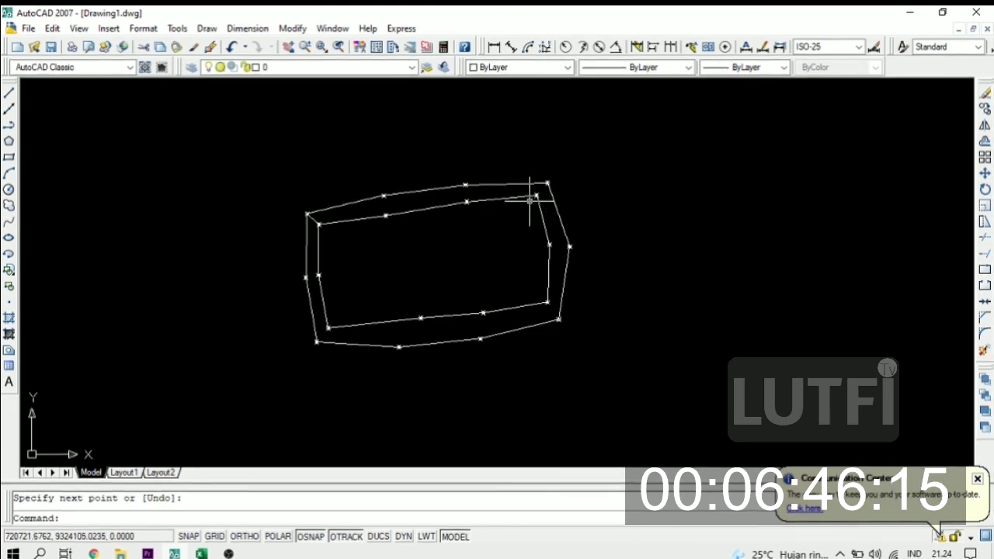
text(l)
key(Return)
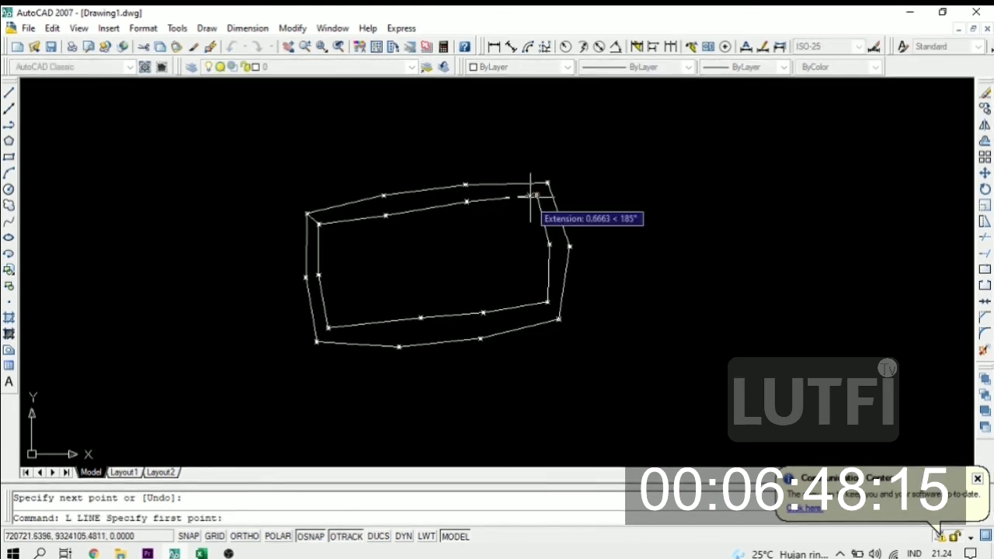
scroll(544, 203, up, 6)
scroll(559, 218, up, 5)
click(568, 226)
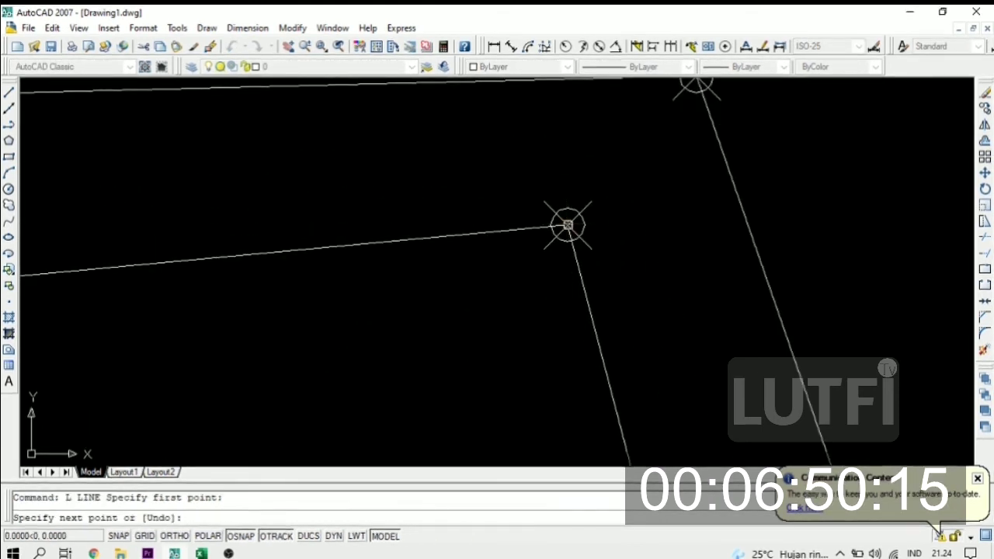
scroll(591, 187, down, 5)
scroll(599, 178, down, 2)
scroll(613, 164, up, 5)
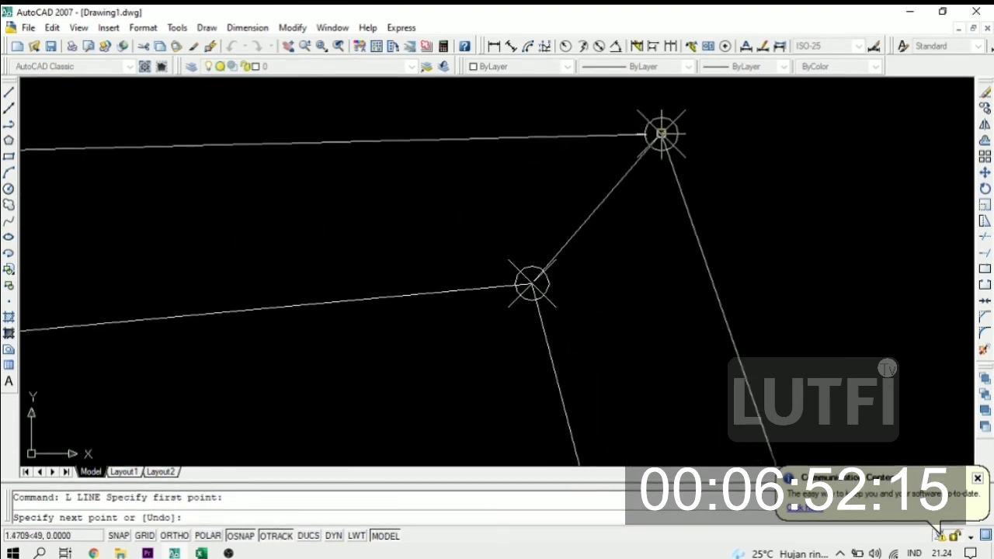
click(659, 136)
key(Return)
Draw a line joining the lower-right corner vertices of the two rings
scroll(578, 184, down, 10)
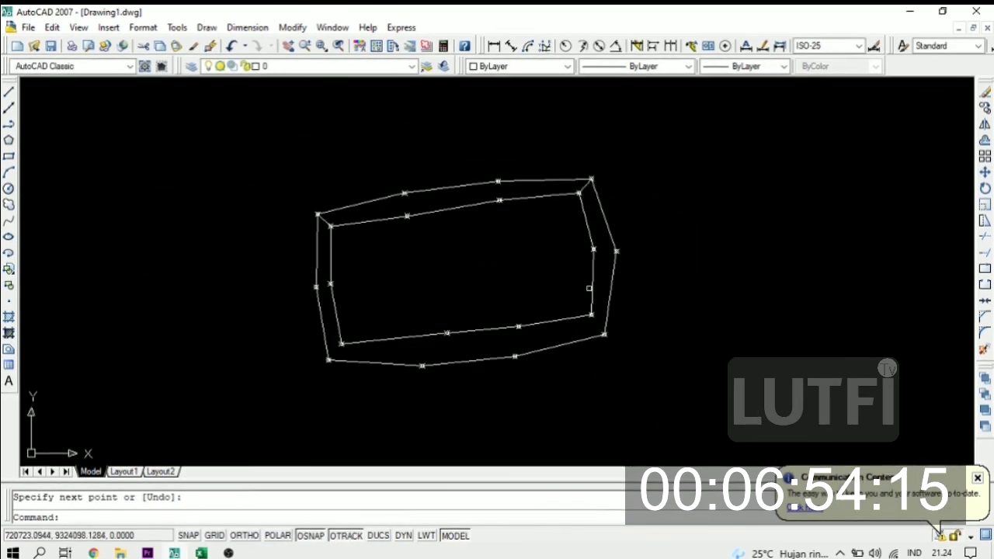
scroll(592, 311, up, 3)
scroll(595, 307, up, 3)
scroll(595, 299, up, 3)
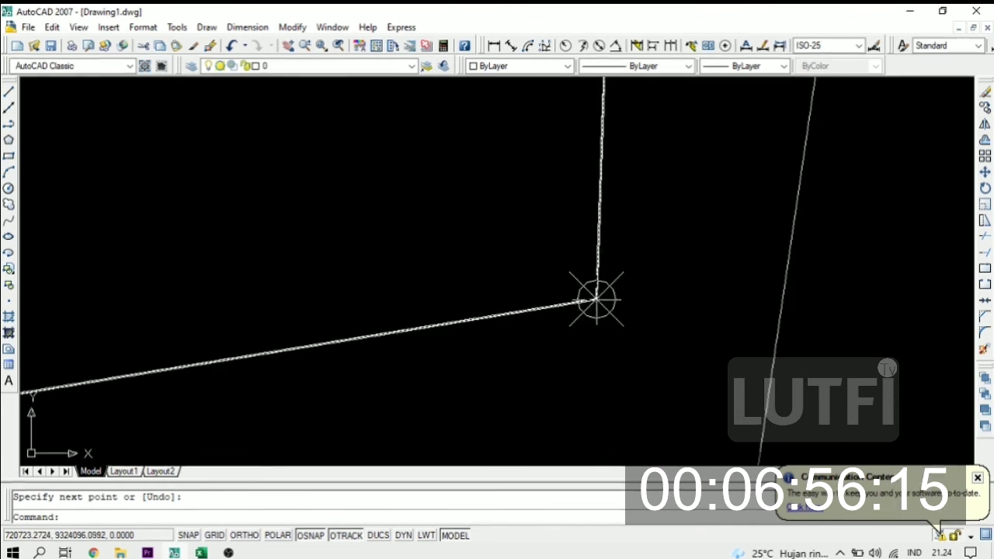
key(Return)
click(595, 299)
scroll(595, 299, down, 5)
scroll(619, 343, up, 5)
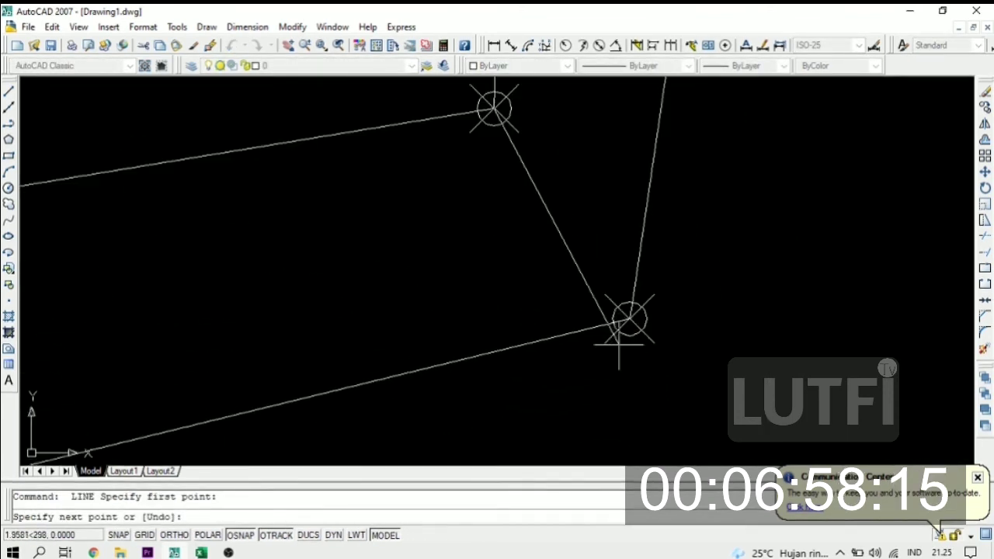
scroll(619, 343, up, 2)
click(631, 281)
key(Return)
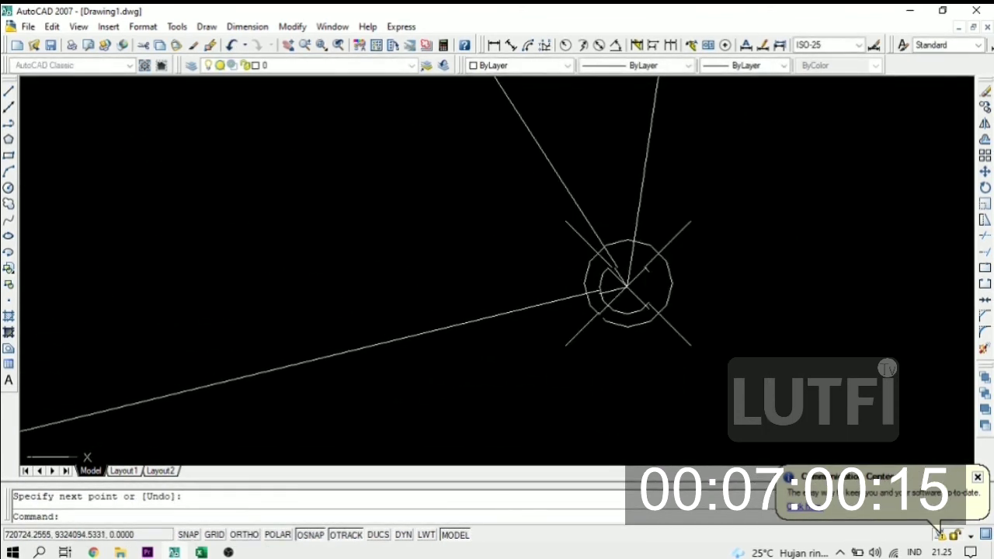
Draw a line joining the lower-left corner vertices of the two rings
scroll(575, 289, down, 5)
scroll(506, 286, down, 3)
scroll(443, 285, up, 3)
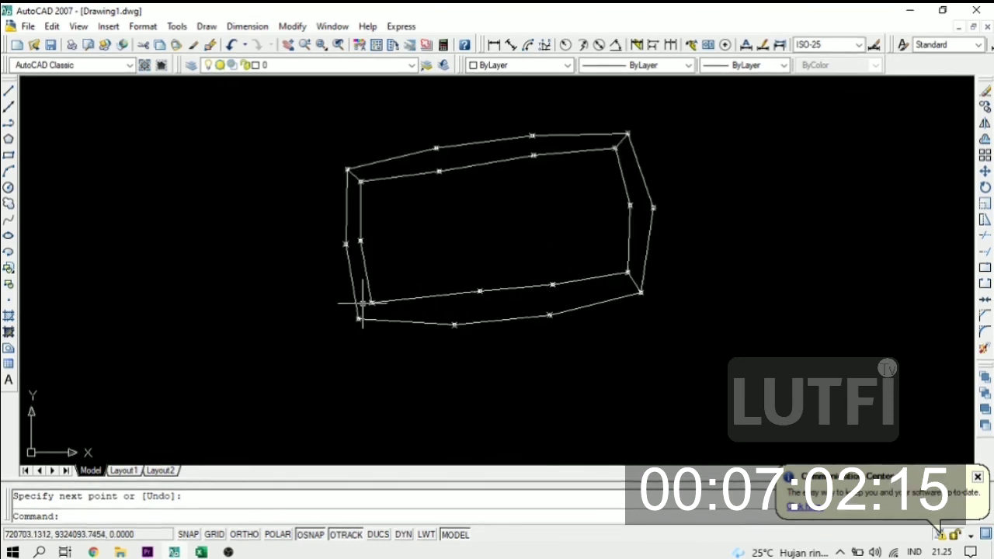
scroll(362, 303, up, 3)
key(Return)
scroll(372, 303, up, 3)
scroll(344, 288, up, 4)
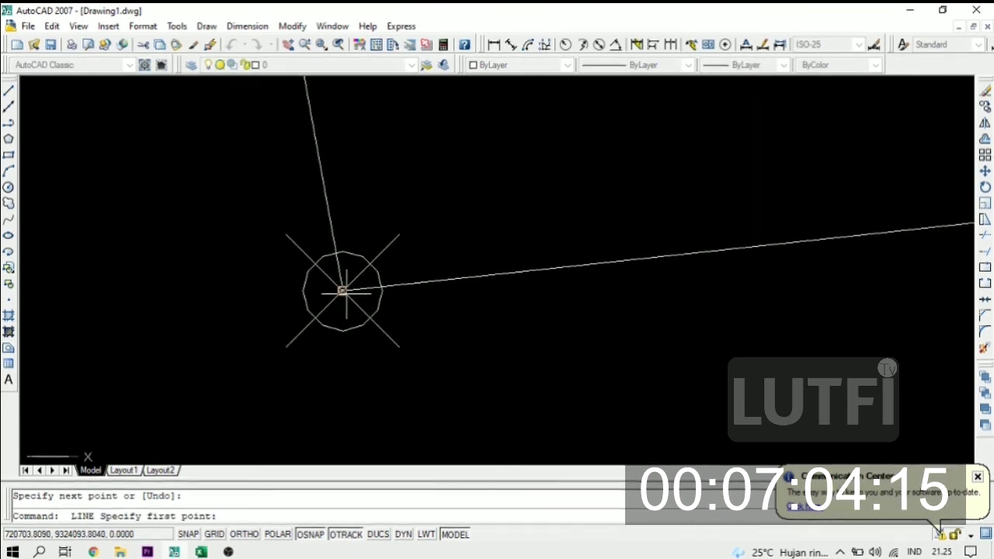
click(343, 291)
scroll(346, 285, down, 3)
scroll(466, 132, up, 3)
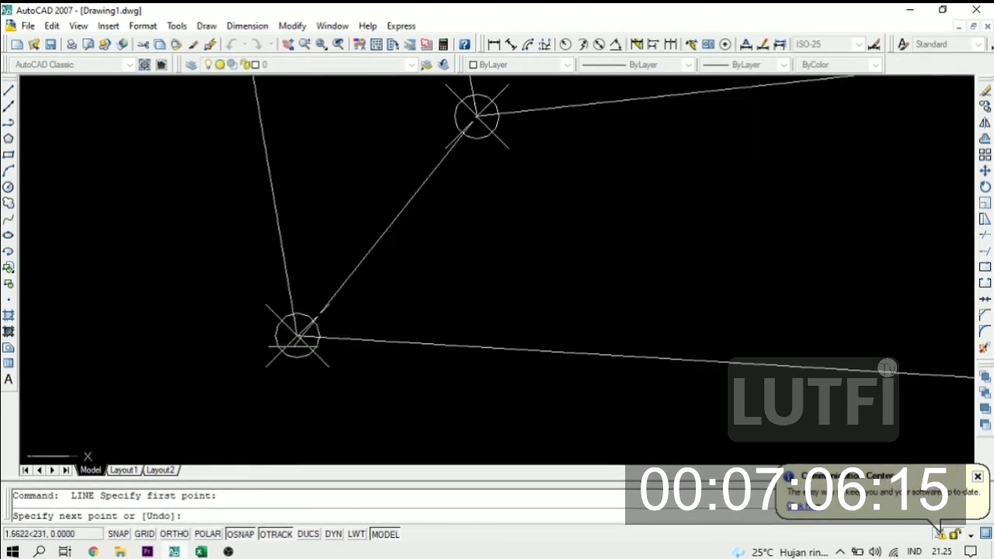
click(476, 115)
scroll(303, 316, up, 5)
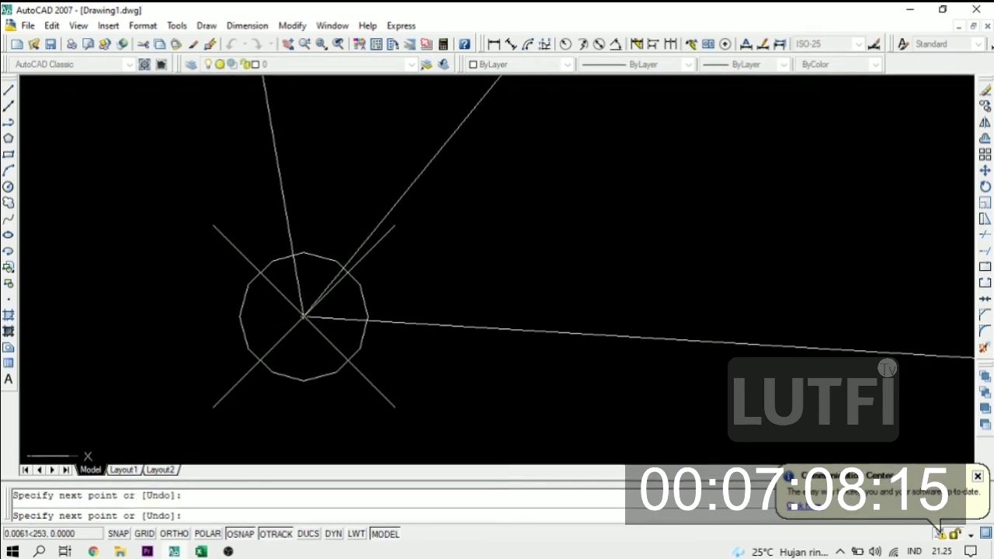
key(Return)
scroll(310, 322, down, 3)
scroll(333, 328, down, 4)
scroll(408, 283, up, 1)
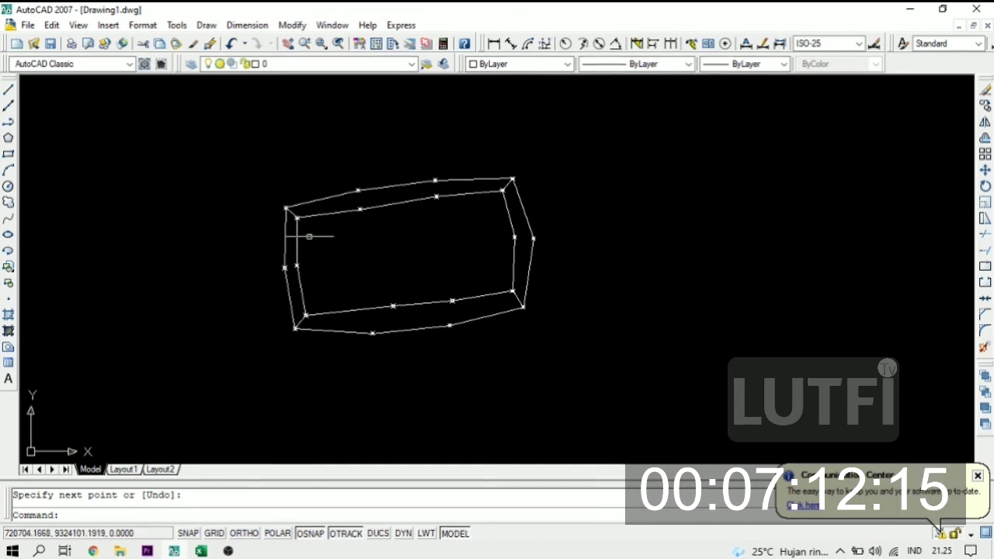
scroll(304, 234, up, 4)
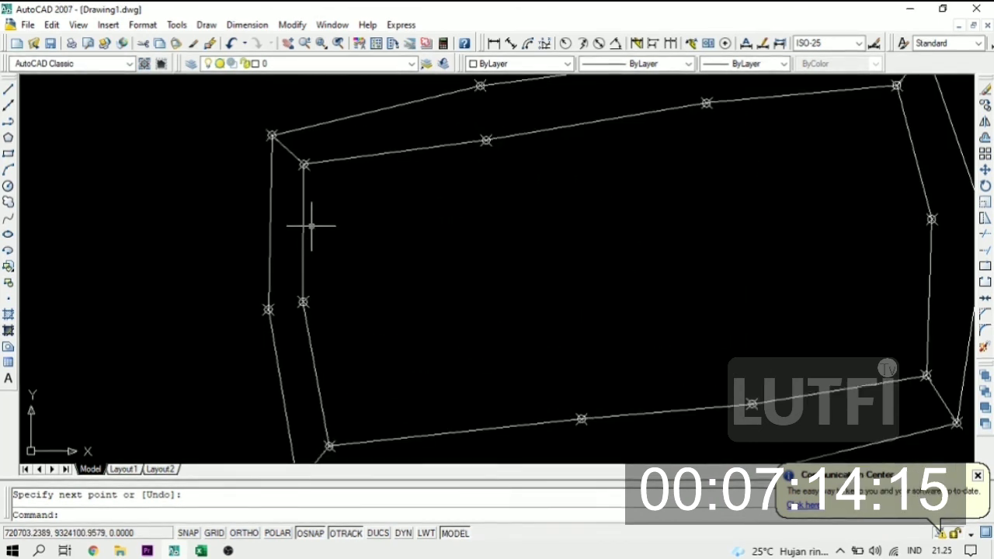
scroll(321, 217, down, 2)
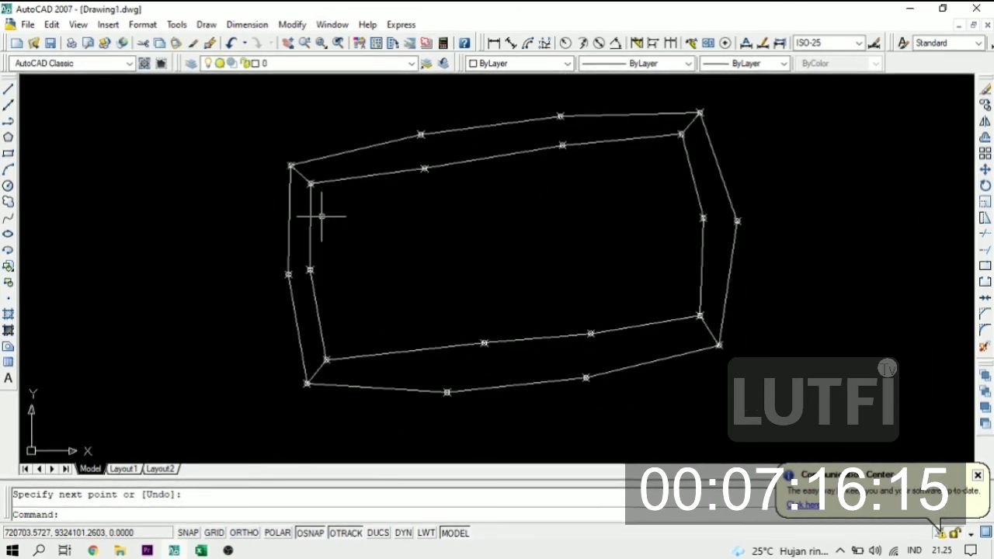